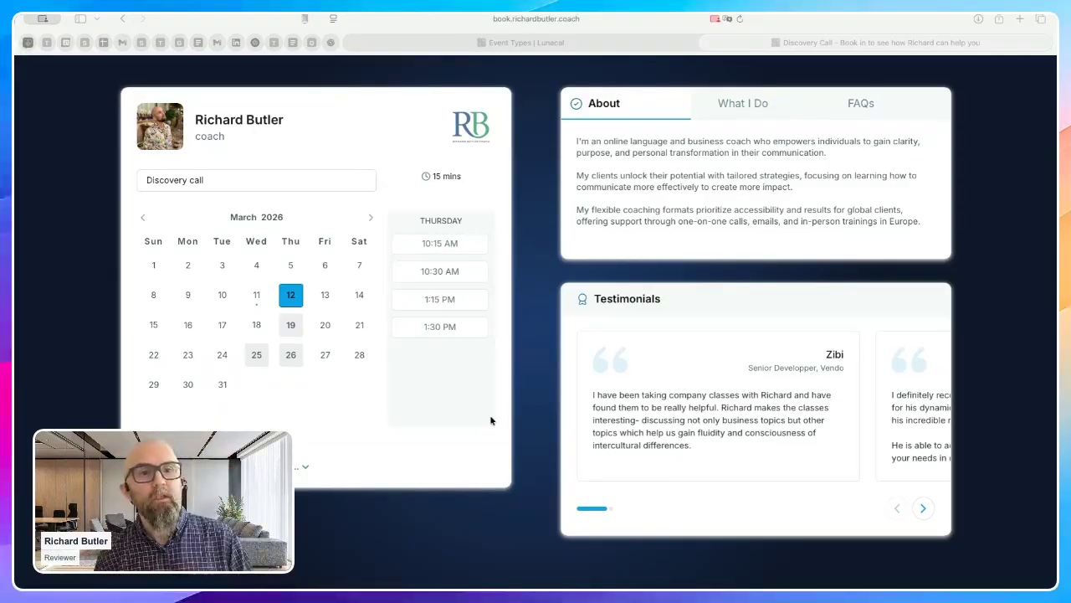
- Check the available discovery call times for March 19, 25 and 26, 2026 in the booking calendar
left_click(207, 189)
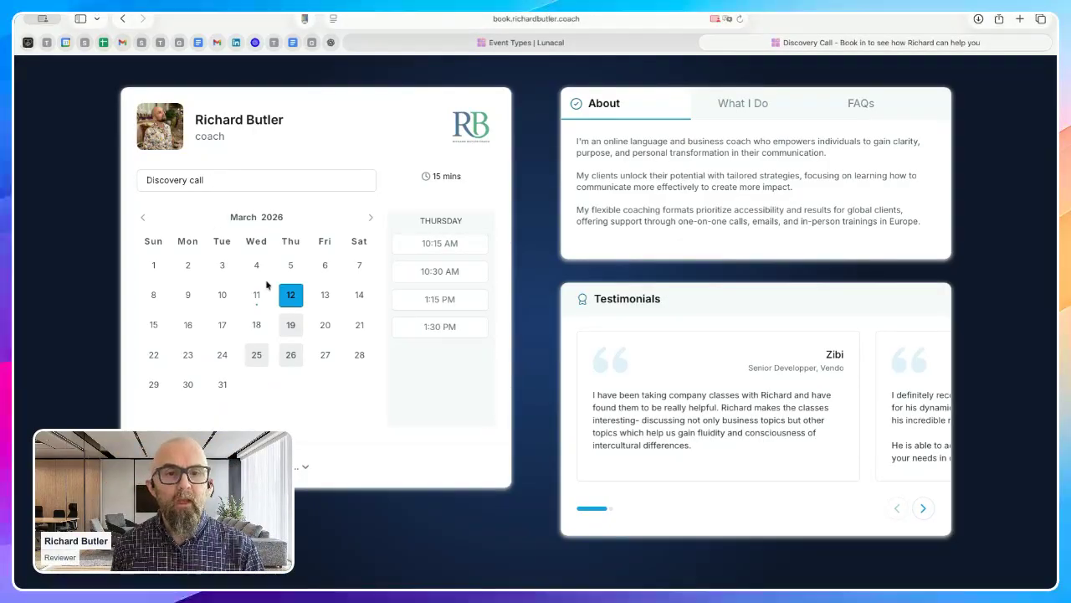
left_click(291, 324)
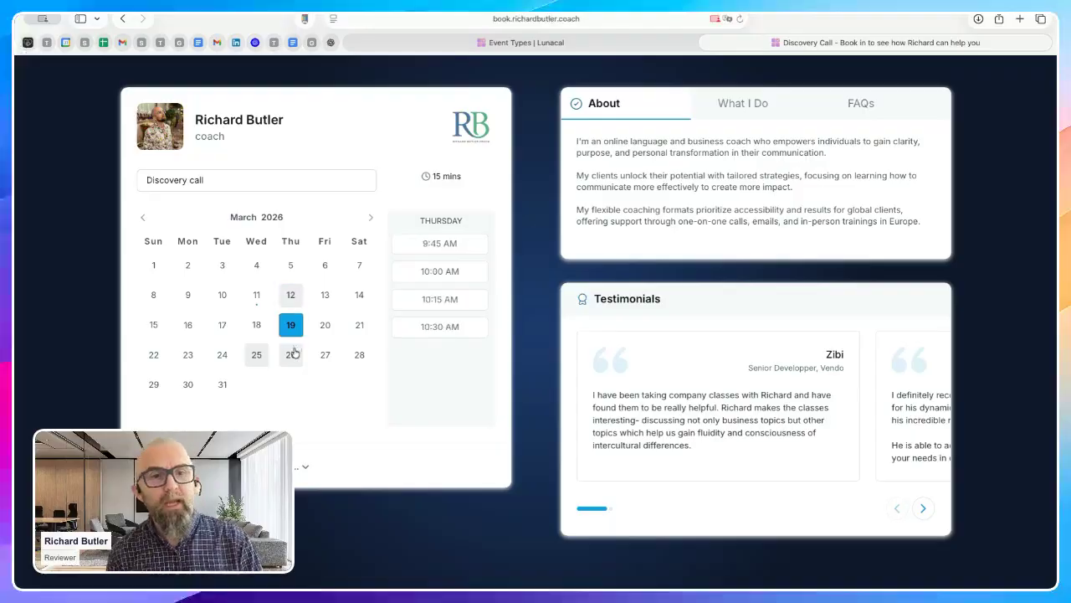
left_click(290, 355)
left_click(257, 358)
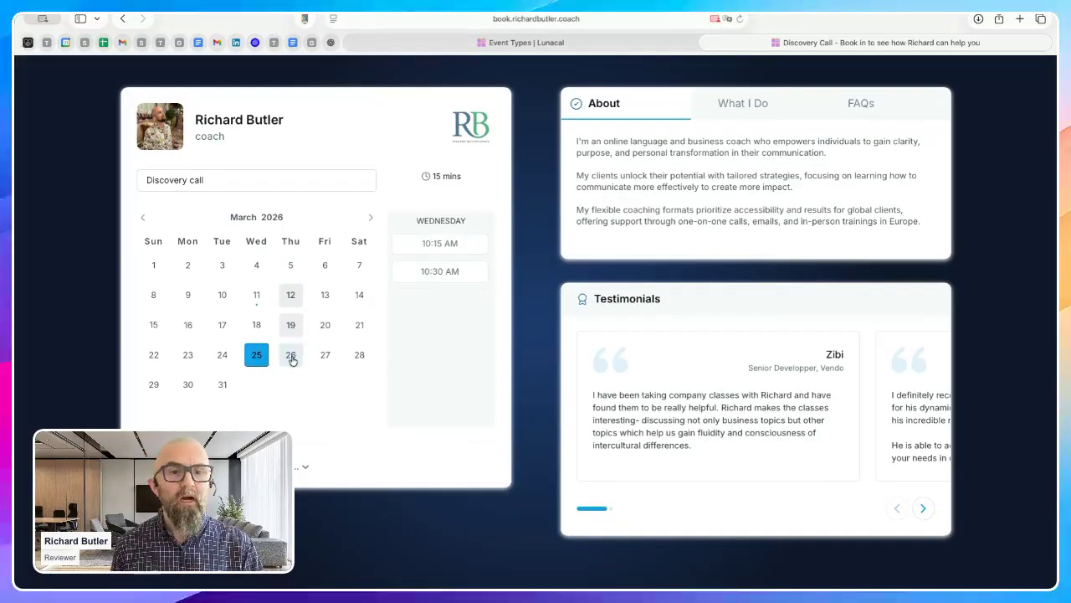
left_click(291, 357)
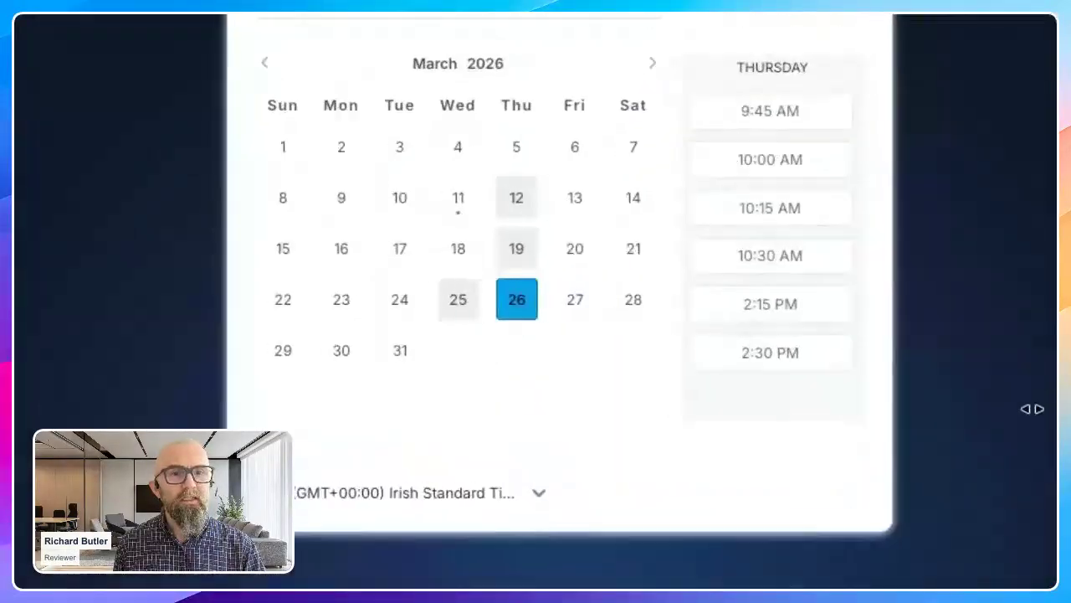
- Examine the booking page's calendar, About and Testimonials sections from start to end
scroll(896, 387, "down", 5)
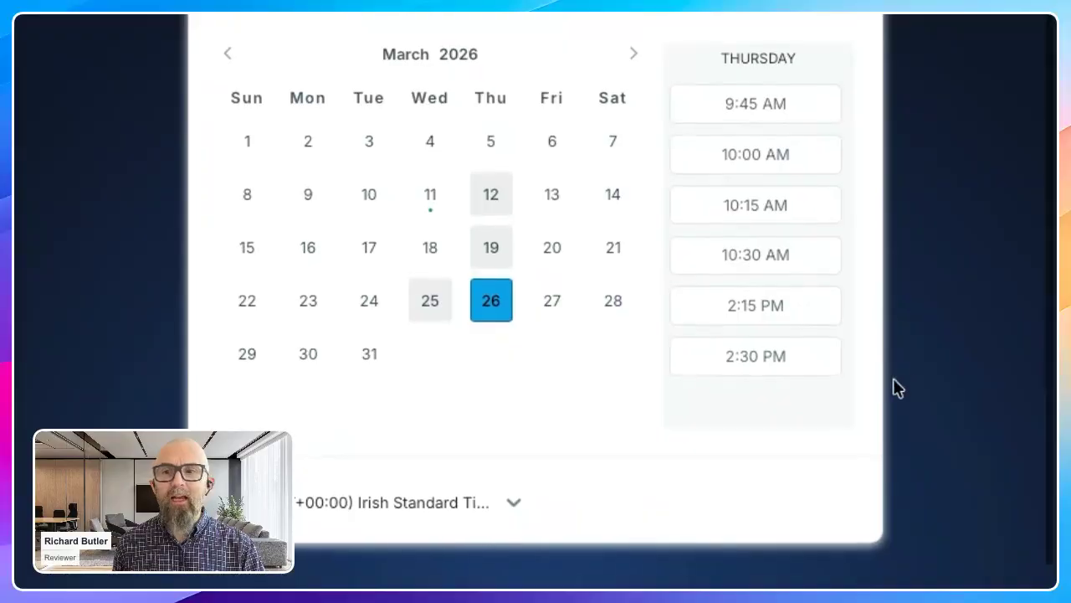
scroll(881, 395, "down", 1)
scroll(882, 394, "up", 1)
scroll(881, 395, "down", 1)
scroll(882, 394, "up", 1)
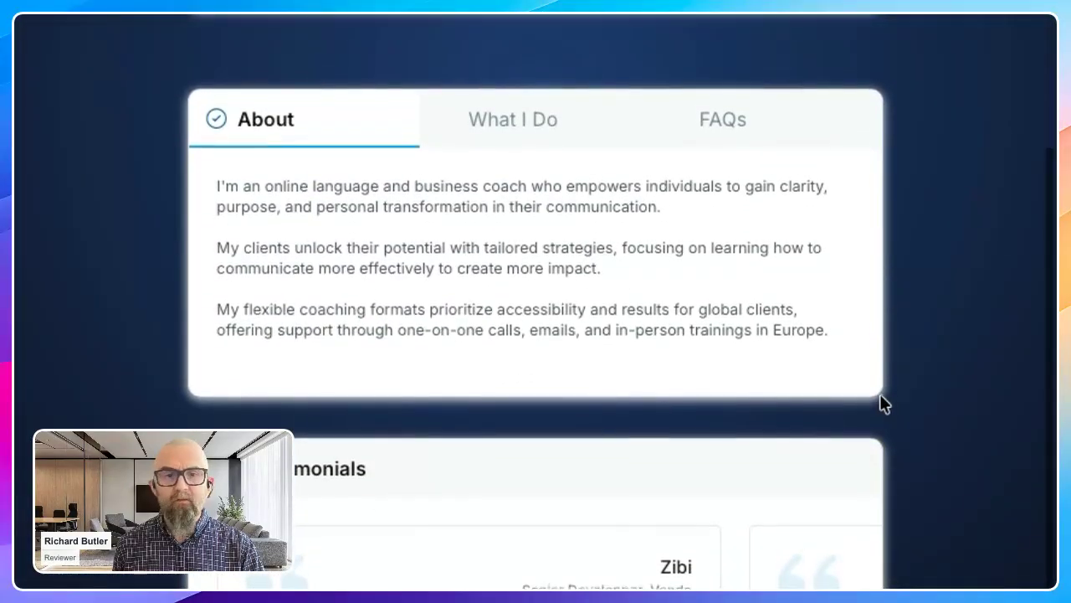
scroll(881, 394, "down", 1)
scroll(882, 394, "up", 1)
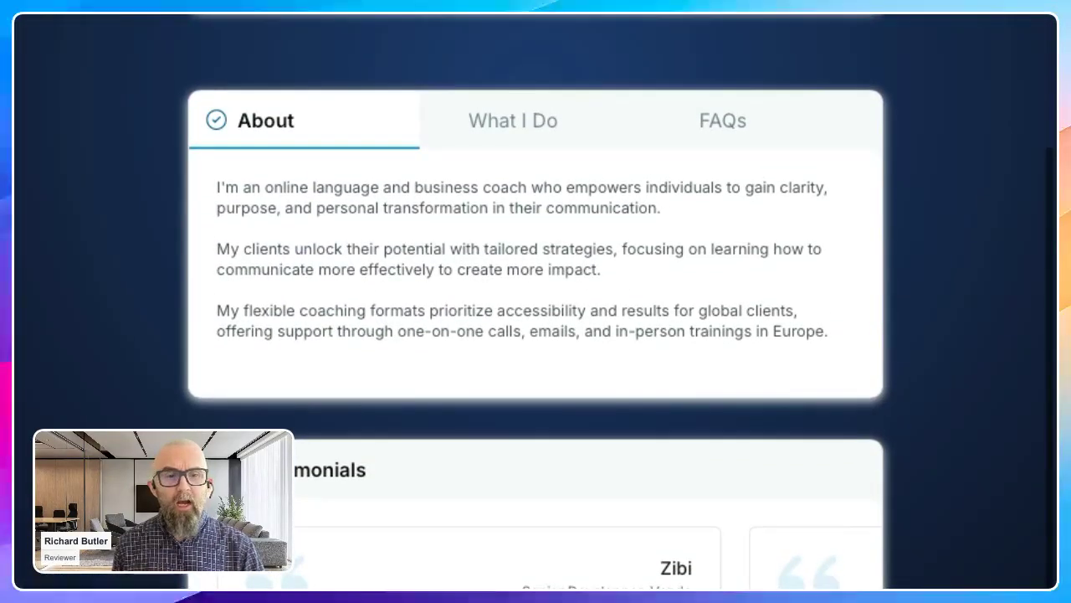
scroll(621, 444, "up", 1)
scroll(622, 443, "down", 2)
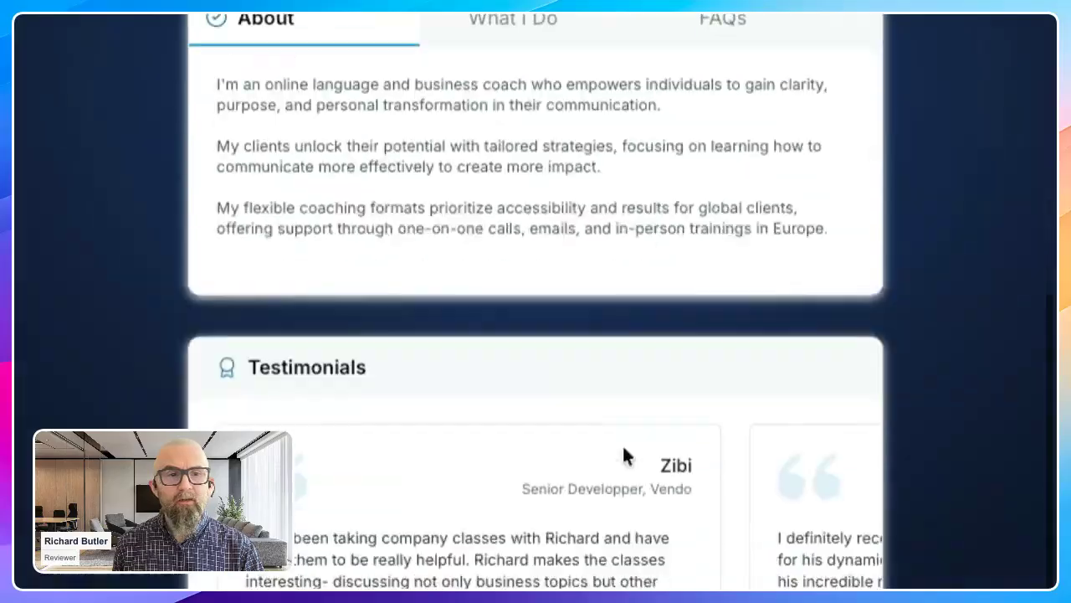
scroll(622, 463, "down", 1)
scroll(511, 495, "up", 1)
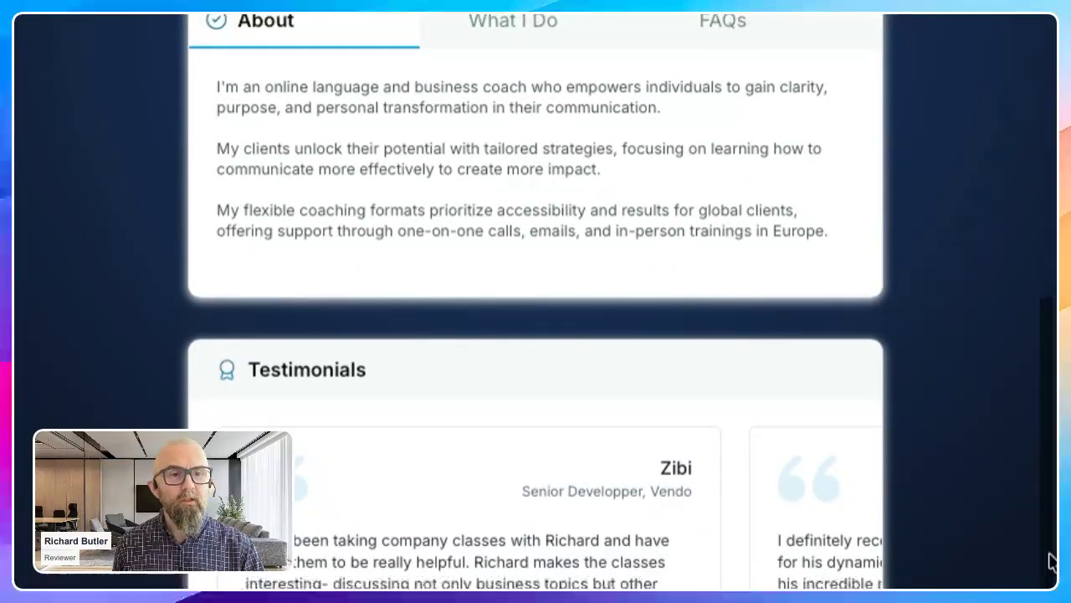
scroll(634, 397, "up", 1)
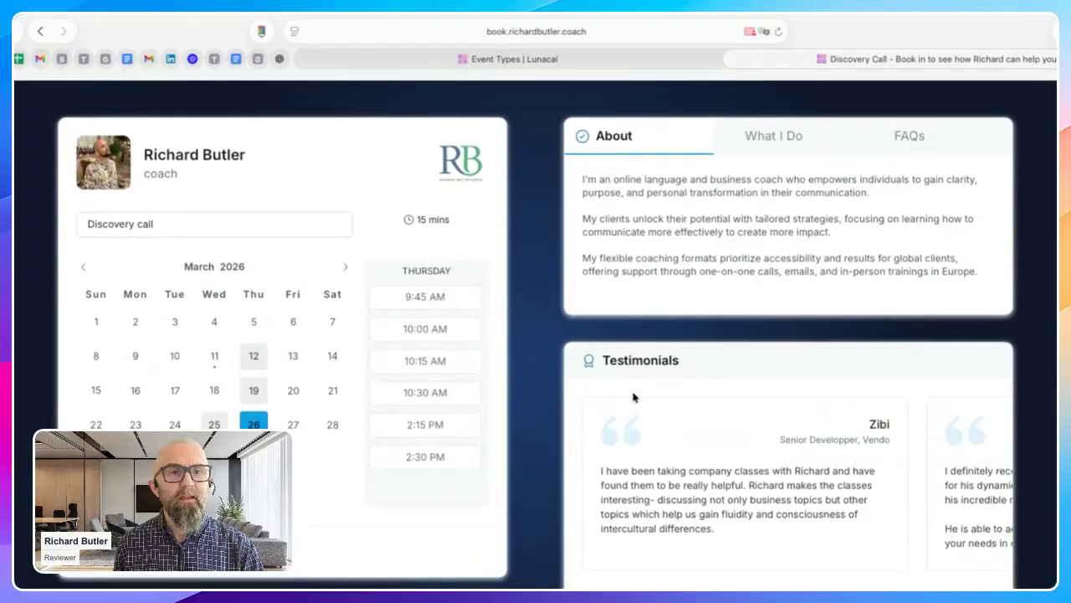
scroll(634, 397, "down", 1)
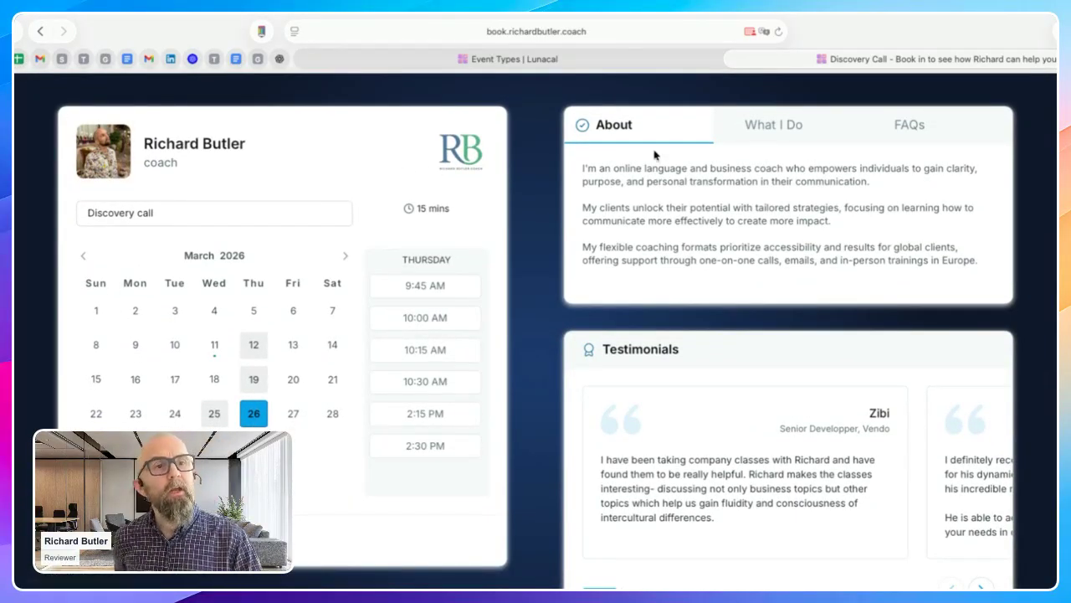
- View the What I Do section and the FAQs, ending on What I Do
left_click(779, 134)
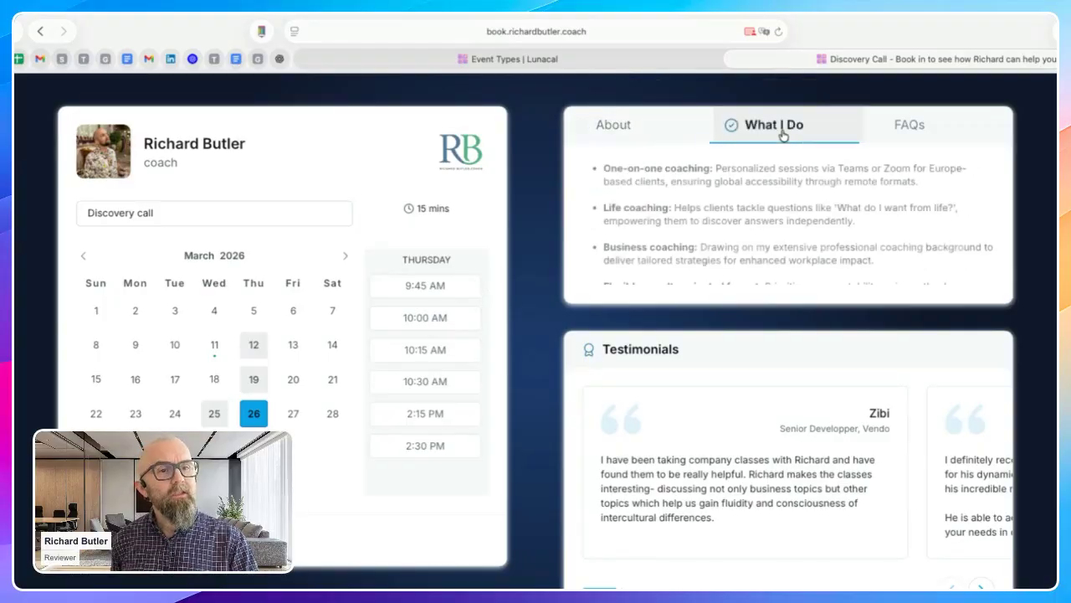
left_click(922, 138)
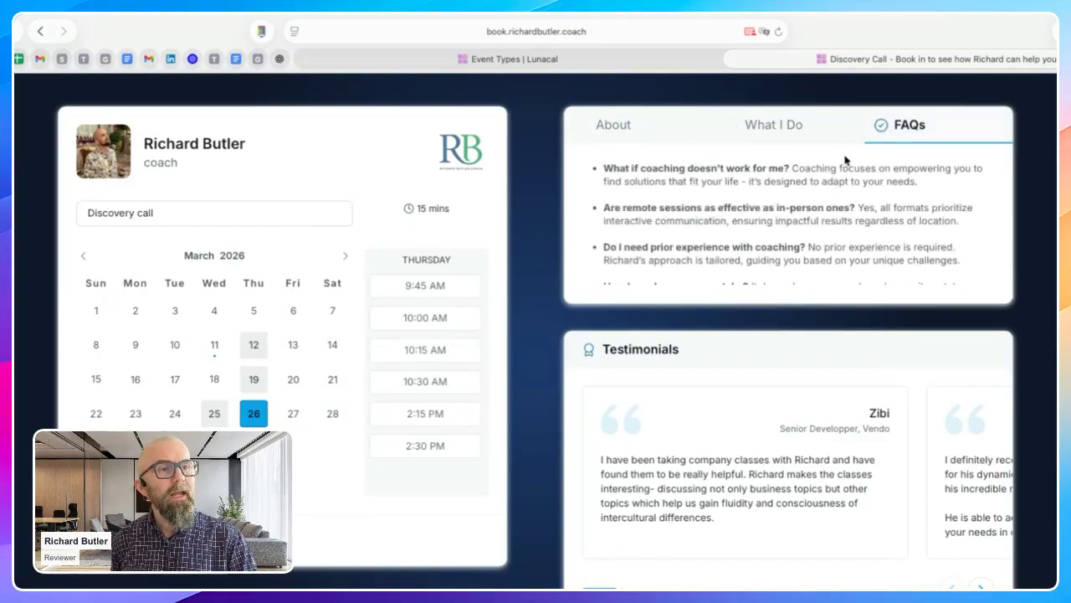
left_click(773, 139)
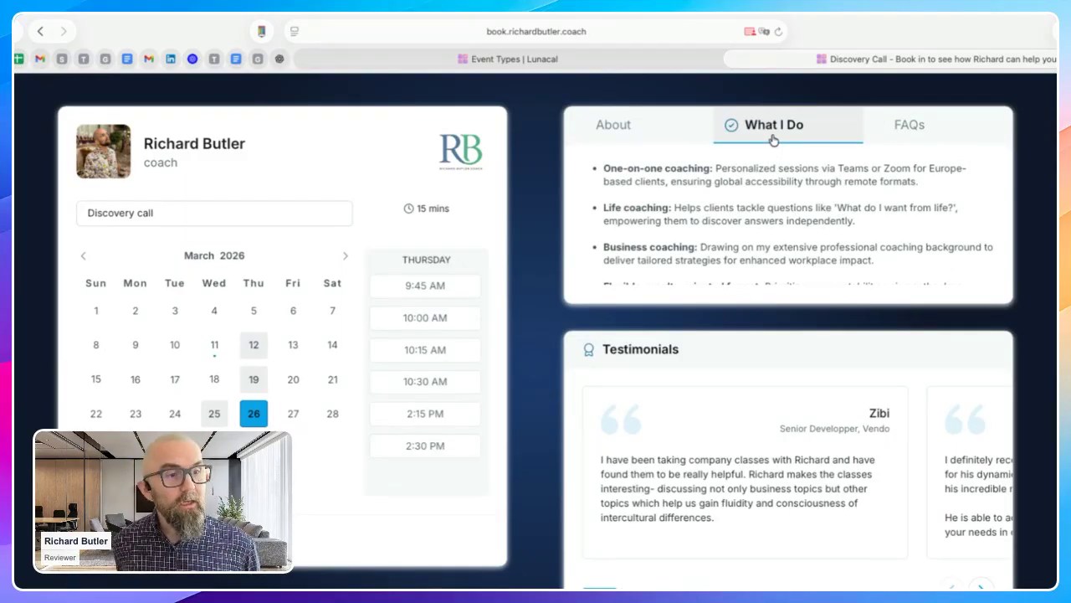
- Page forward to the second testimonial and back to the first one
scroll(993, 304, "down", 2)
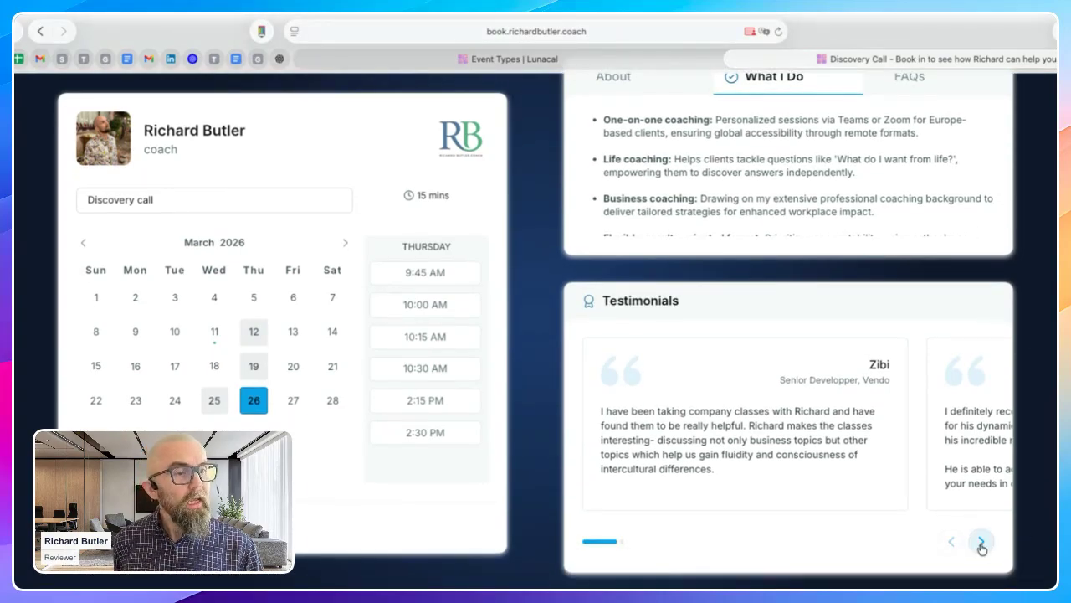
left_click(981, 542)
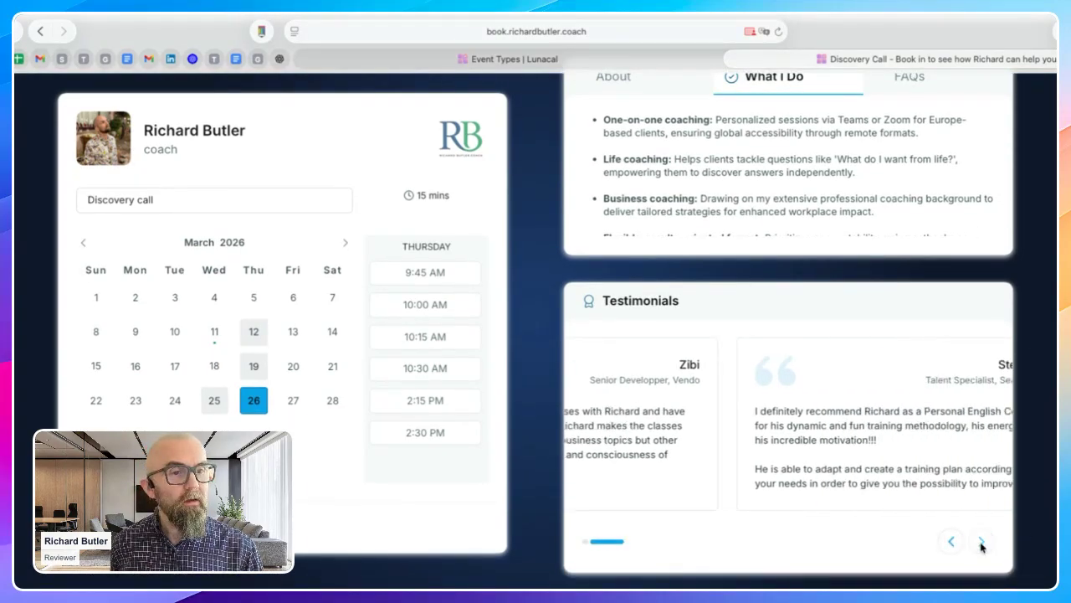
left_click(952, 544)
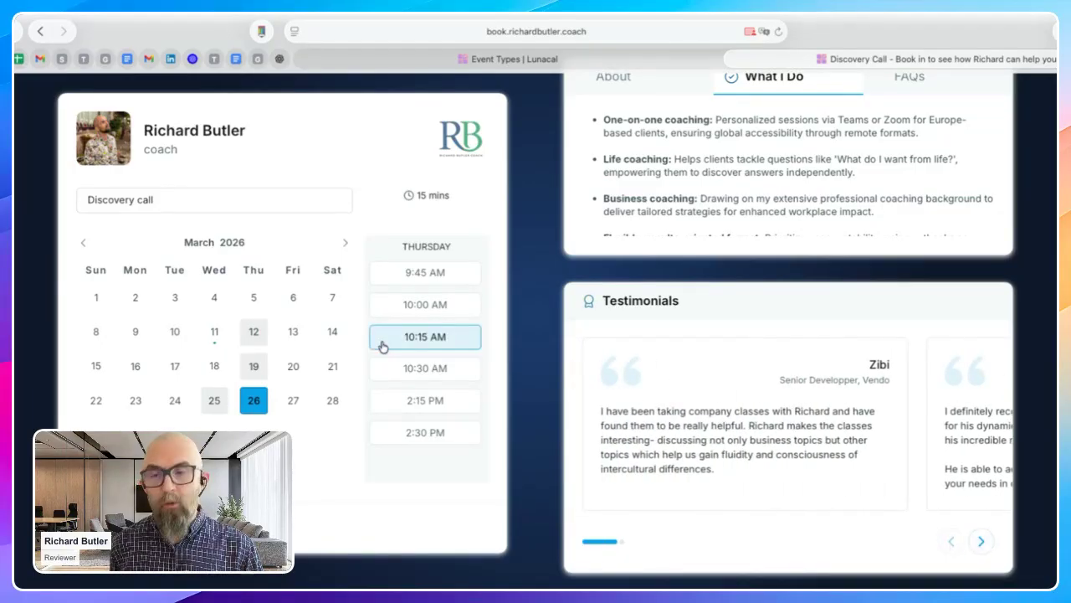
- Switch to the Lunacal dashboard and review the Custom Domain settings and the upcoming bookings
left_click(486, 60)
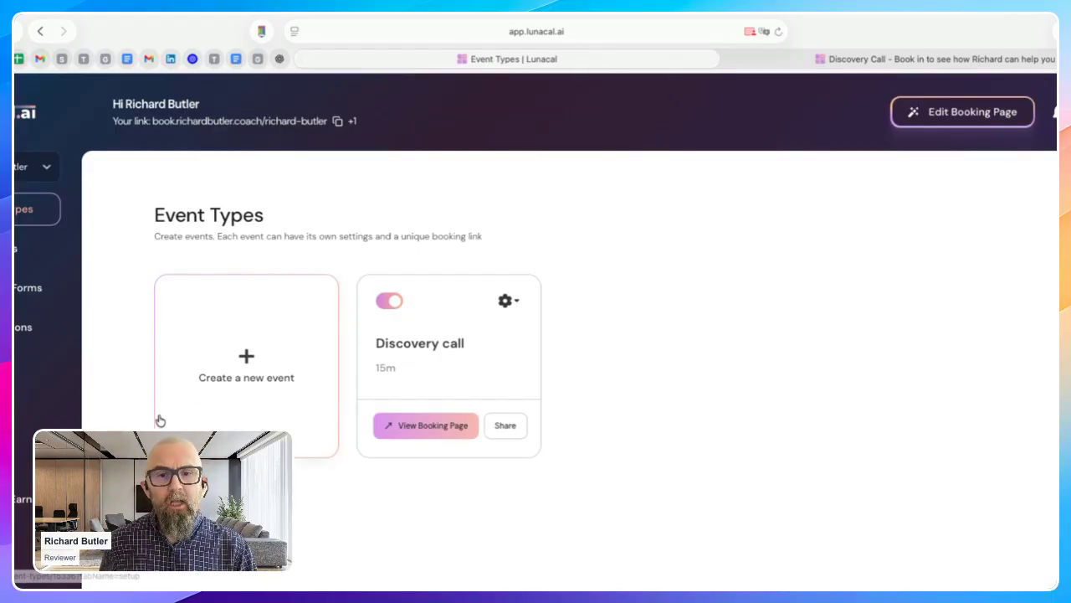
left_click(37, 406)
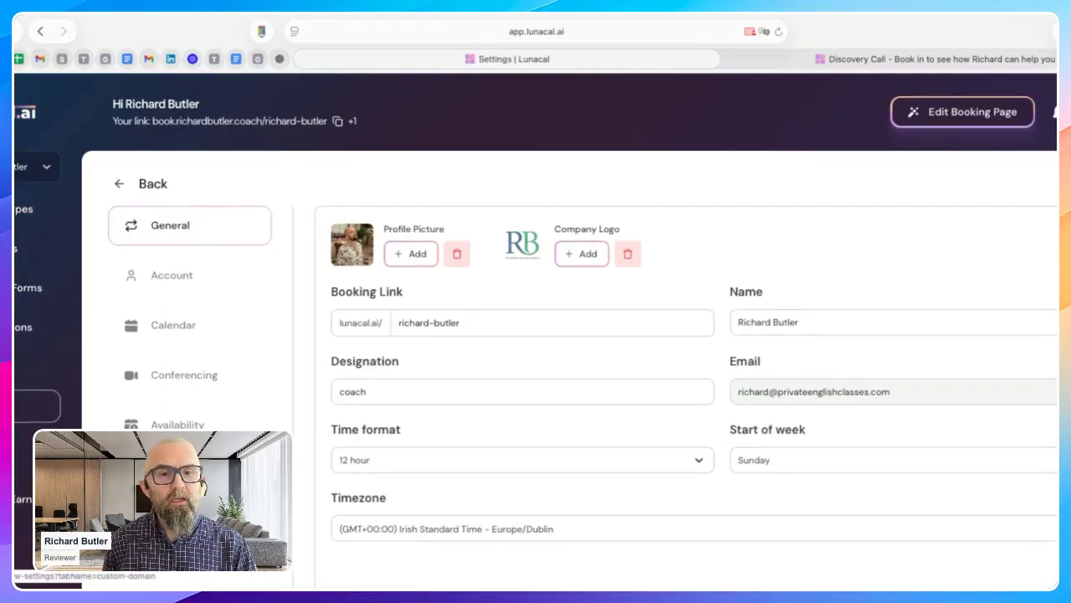
left_click(197, 475)
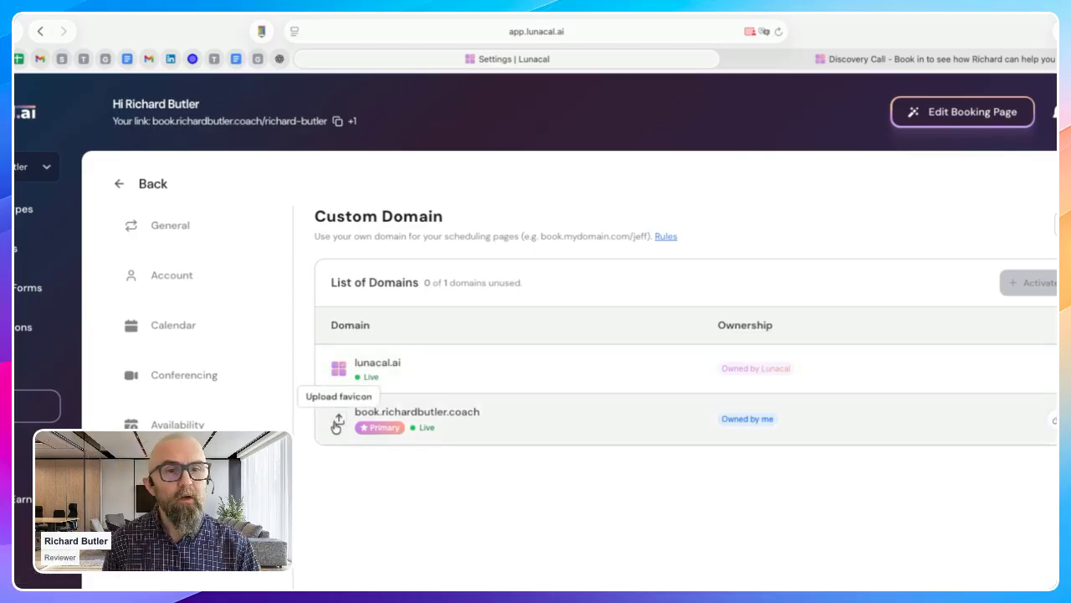
mouse_move(399, 428)
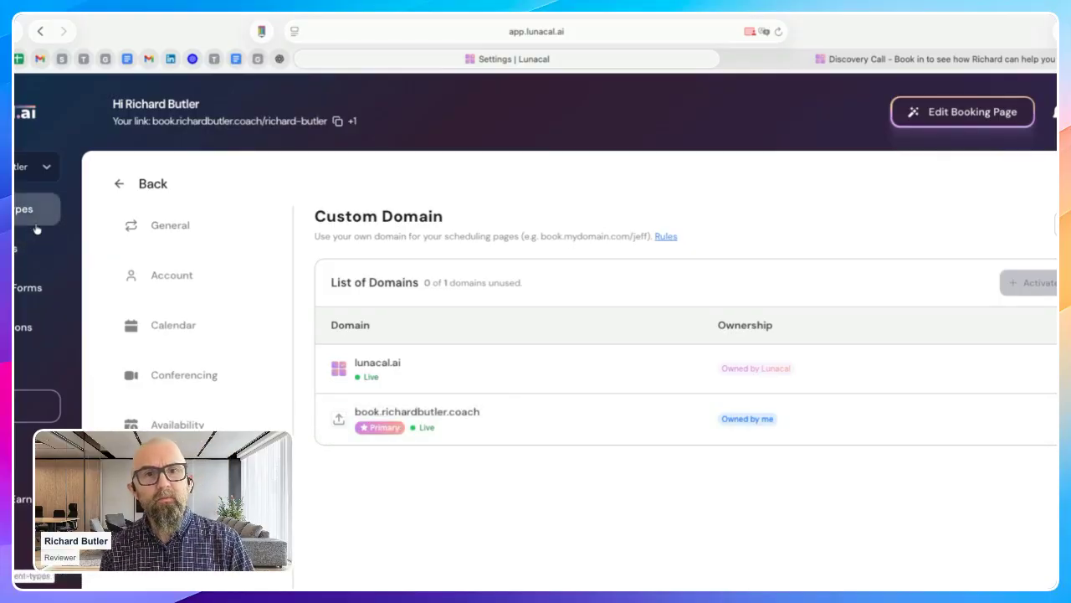
left_click(37, 246)
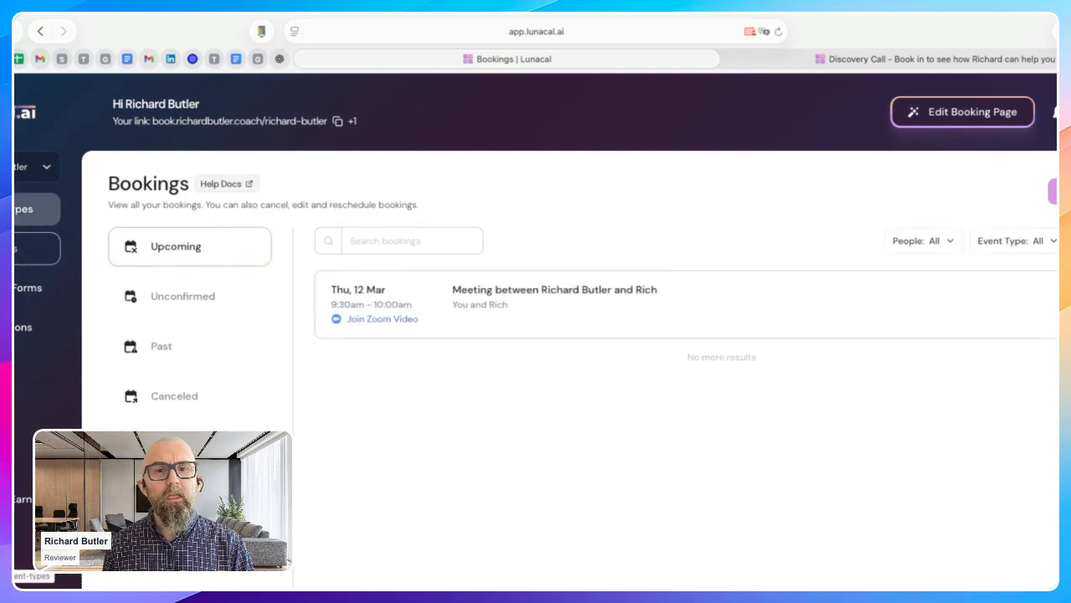
- Open the booking page for editing and advance its testimonials to the second one
left_click(949, 112)
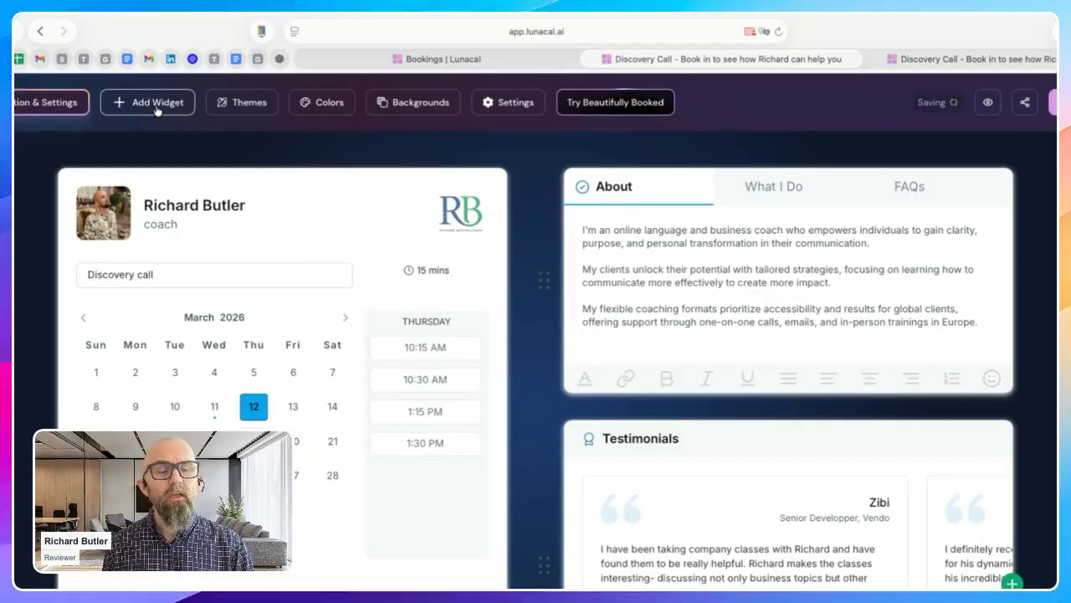
scroll(749, 377, "down", 3)
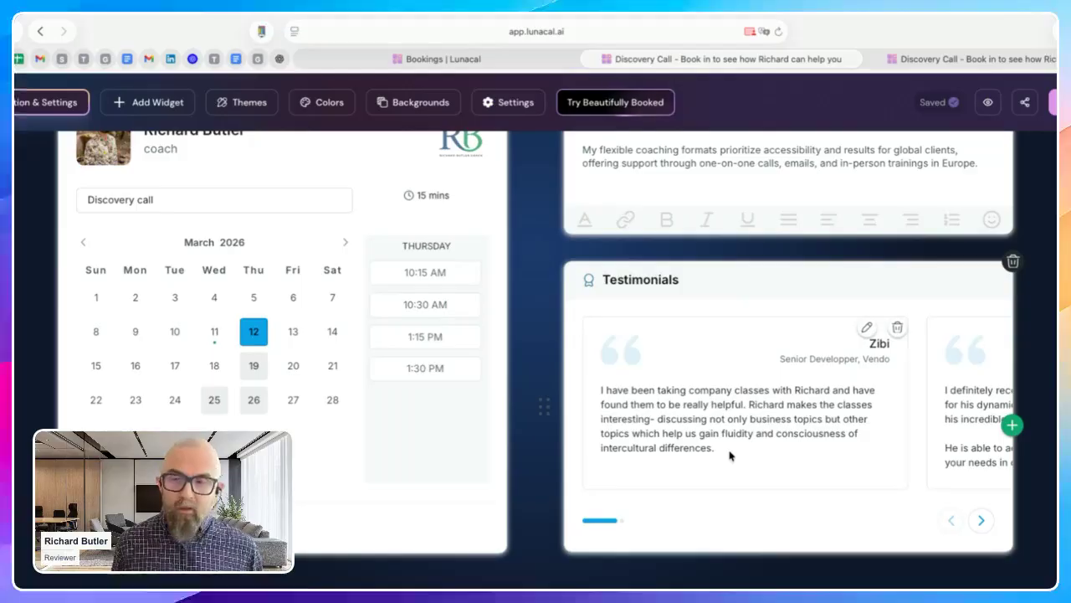
left_click(976, 522)
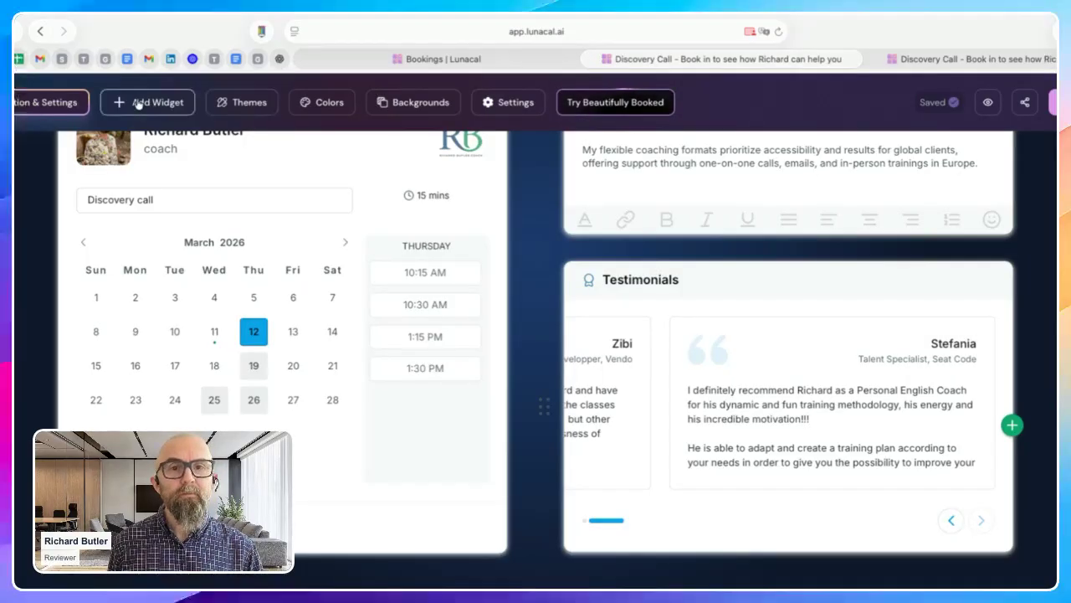
- Apply the Playful theme to the booking page, check the restyled layout and publish it
left_click(238, 104)
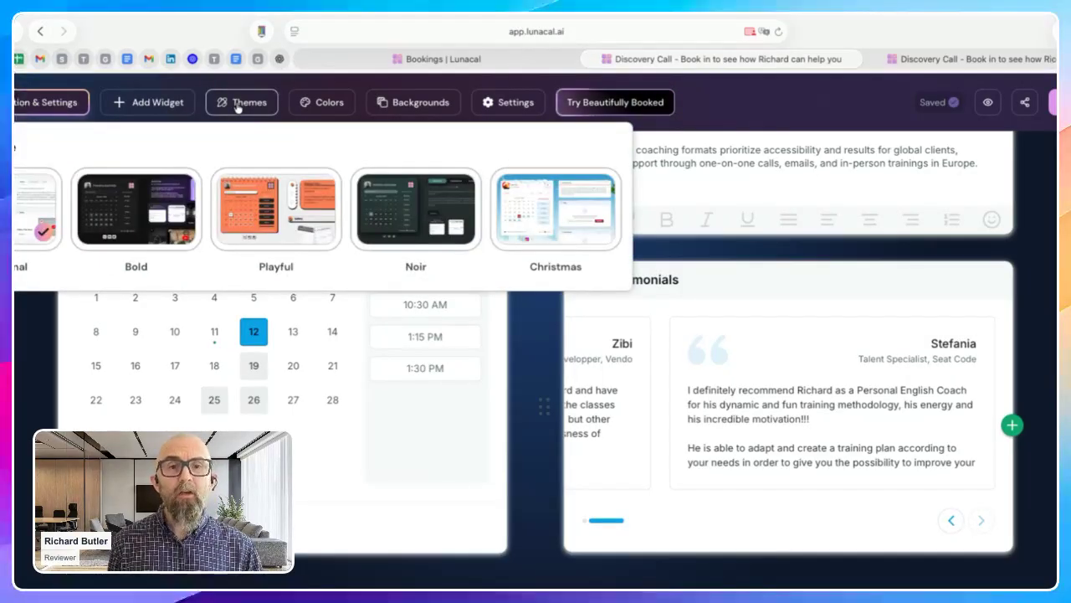
left_click(255, 224)
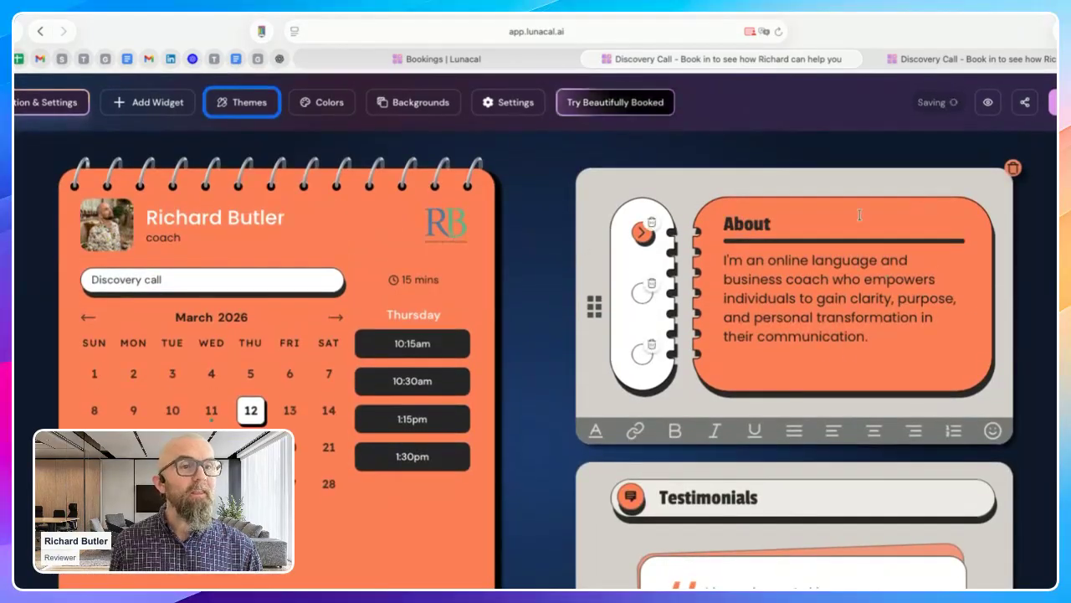
scroll(853, 238, "down", 3)
scroll(854, 240, "up", 4)
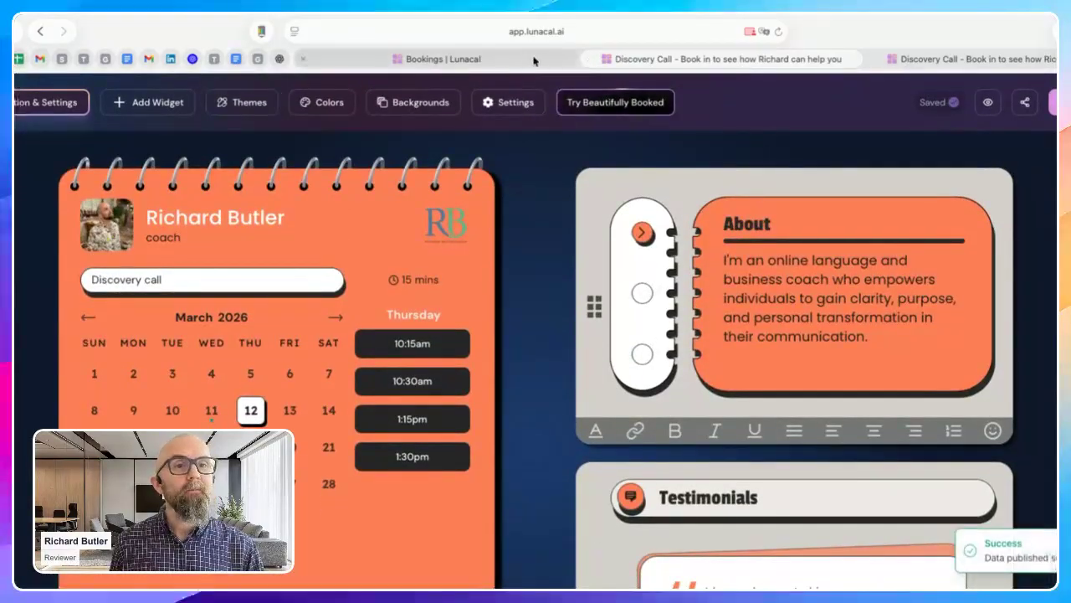
- Return to the live discovery call booking page and reload it
left_click(1005, 62)
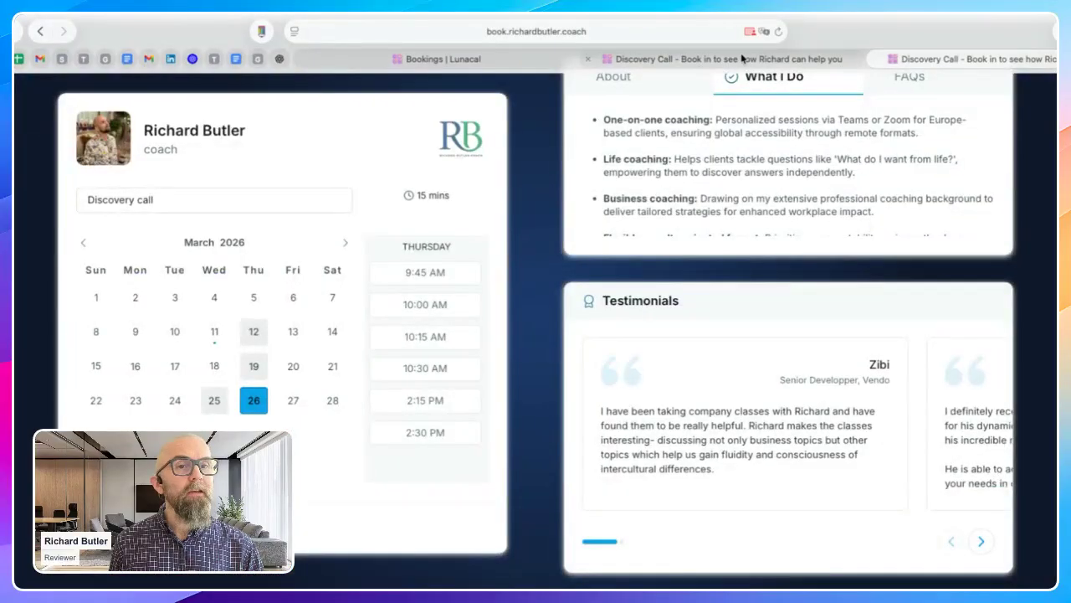
left_click(306, 32)
key("Return")
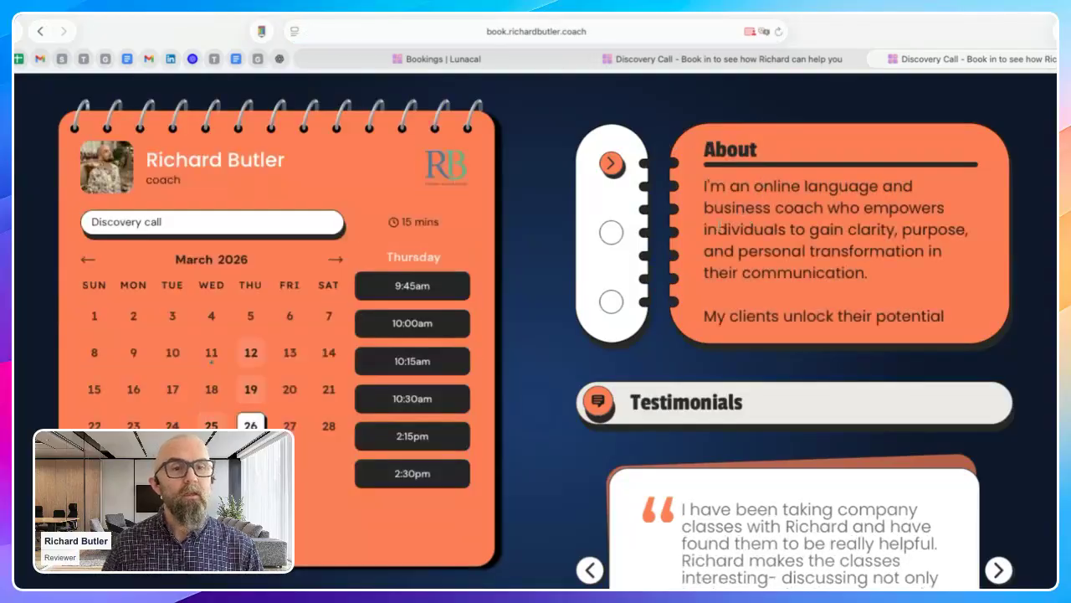
- Look through the second testimonial and the full What I Do section on the live booking page
scroll(515, 260, "down", 5)
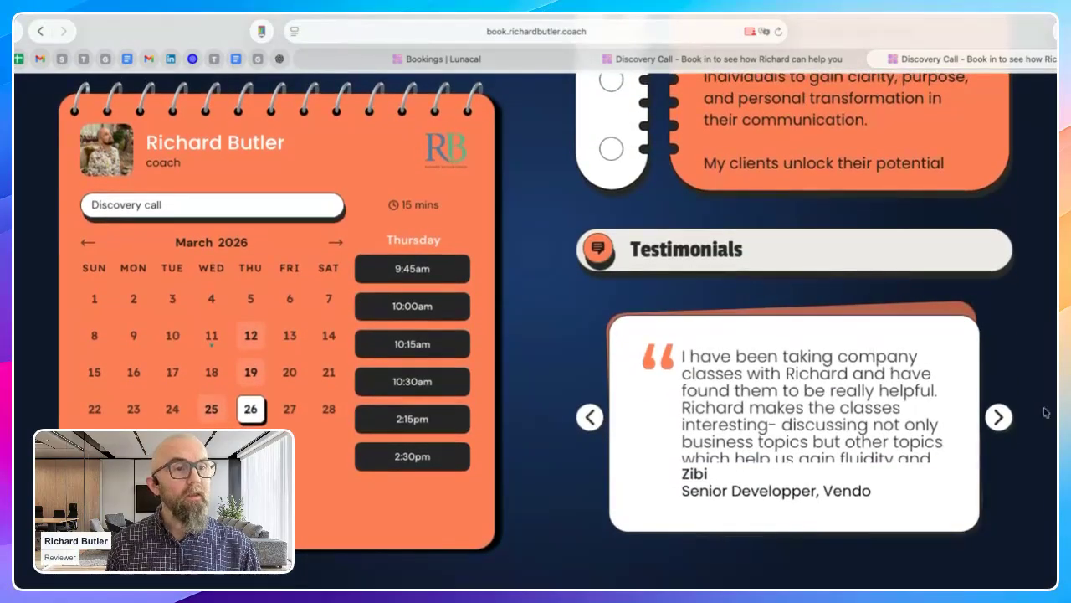
left_click(998, 417)
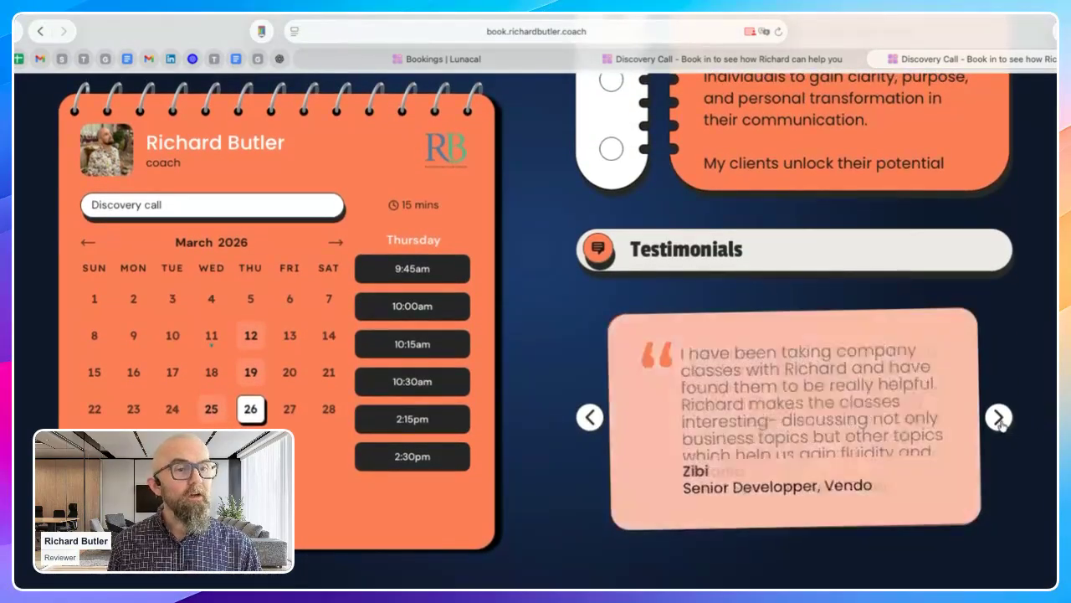
scroll(914, 383, "up", 4)
scroll(914, 383, "down", 1)
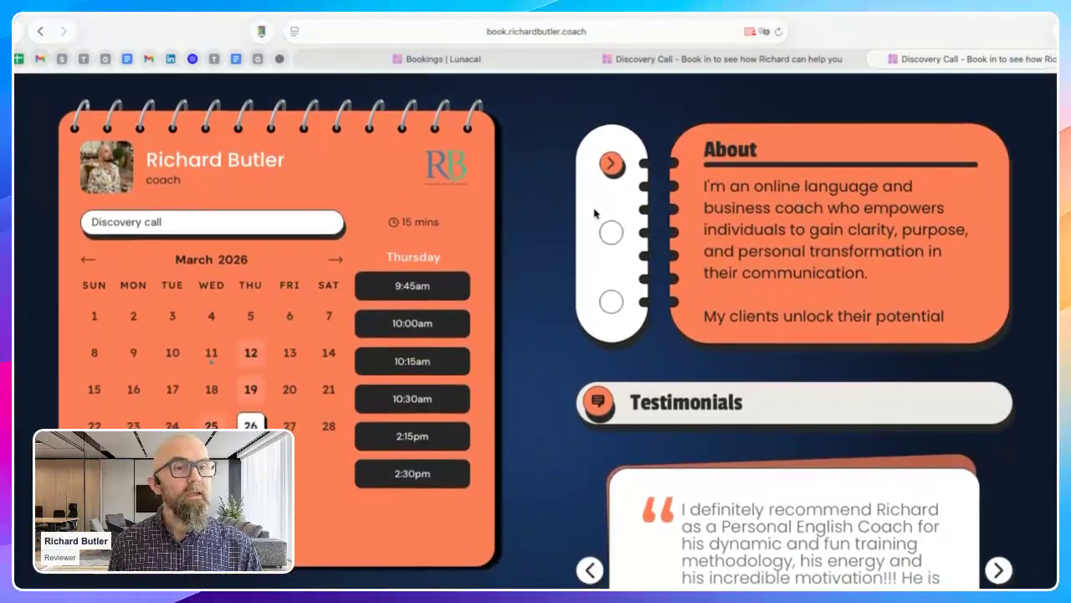
left_click(611, 232)
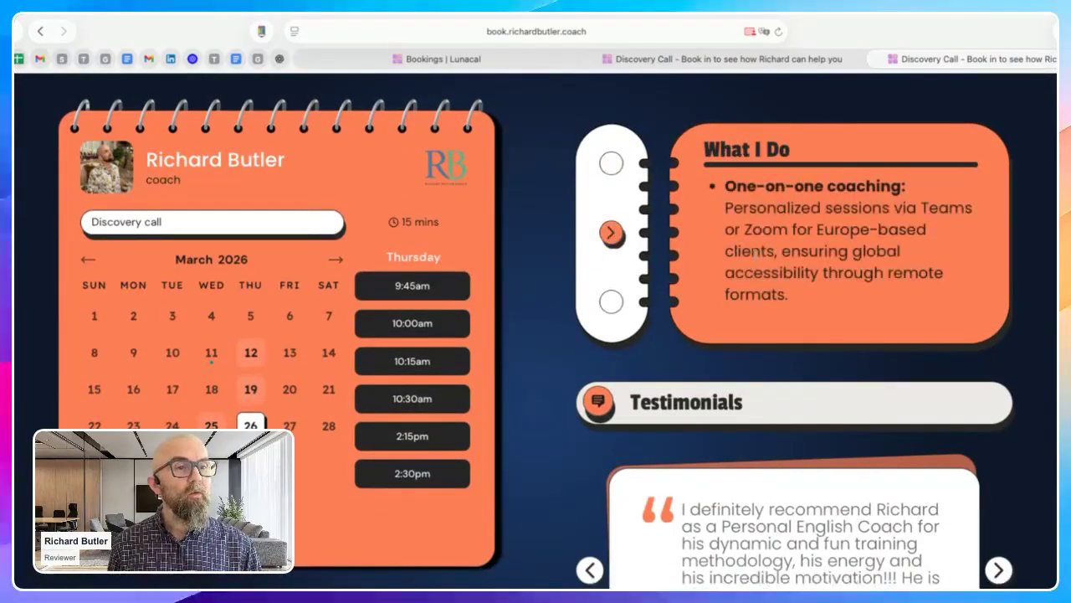
scroll(756, 251, "down", 5)
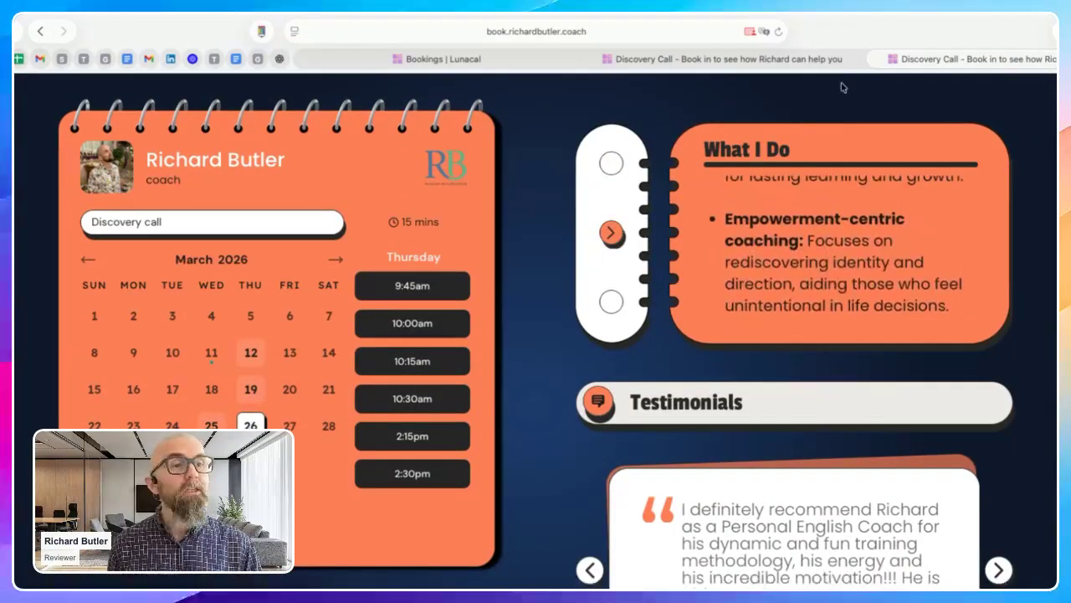
- View the widget modules available in the booking page editor and return to the dashboard
left_click(719, 60)
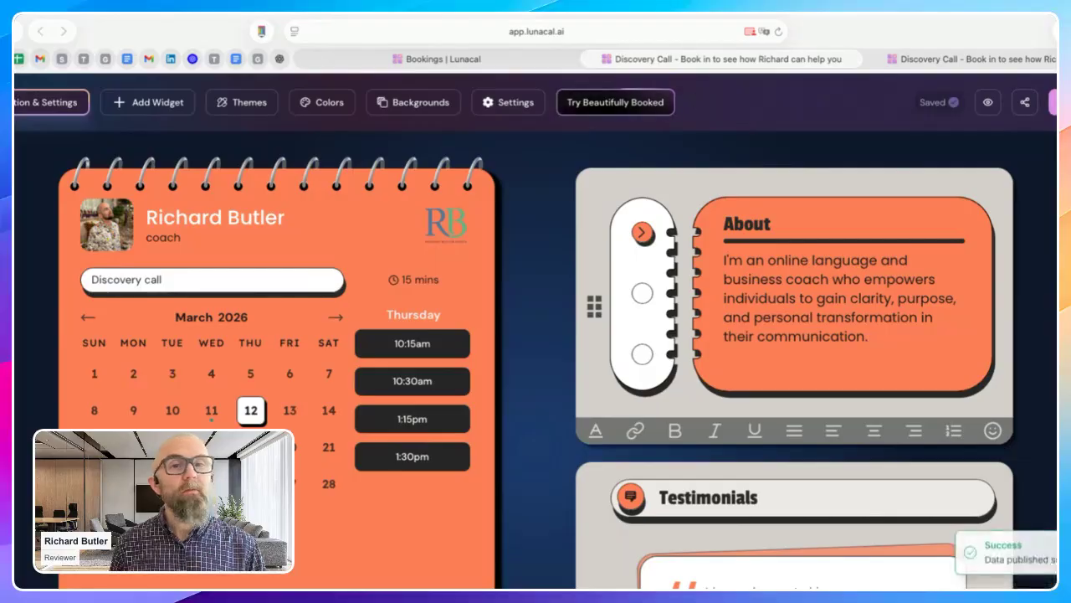
left_click(160, 103)
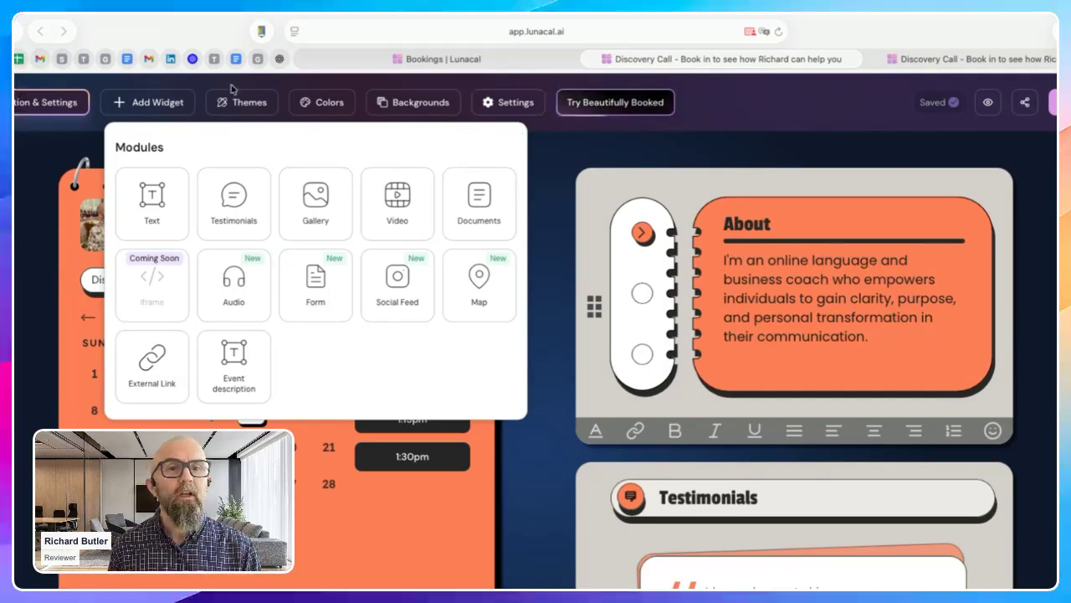
left_click(14, 102)
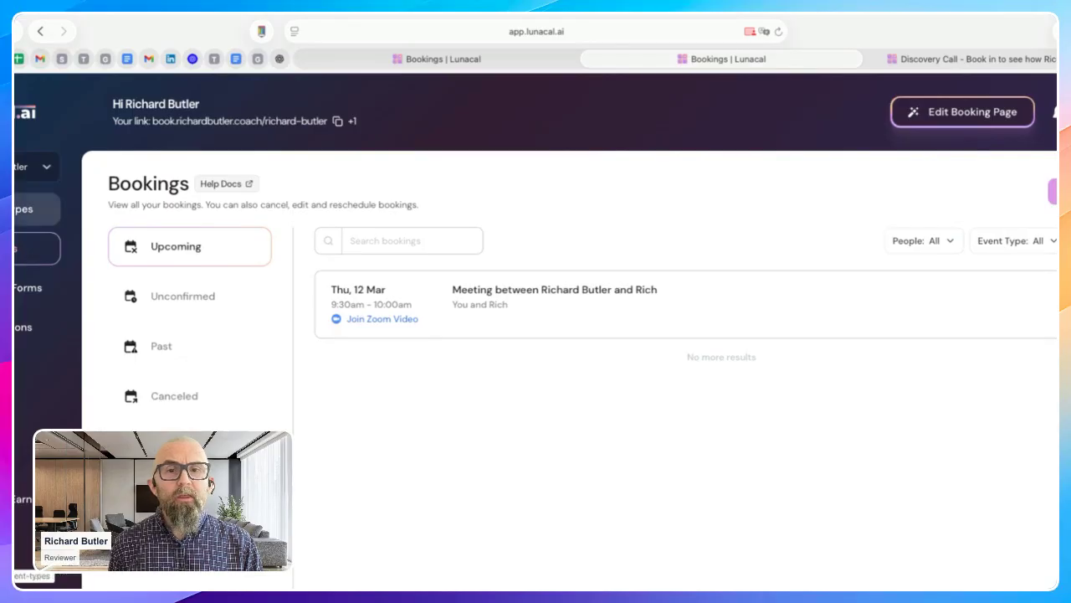
- Create a new event type titled Paid Call with the URL paid-call and continue to its event setup
left_click(17, 208)
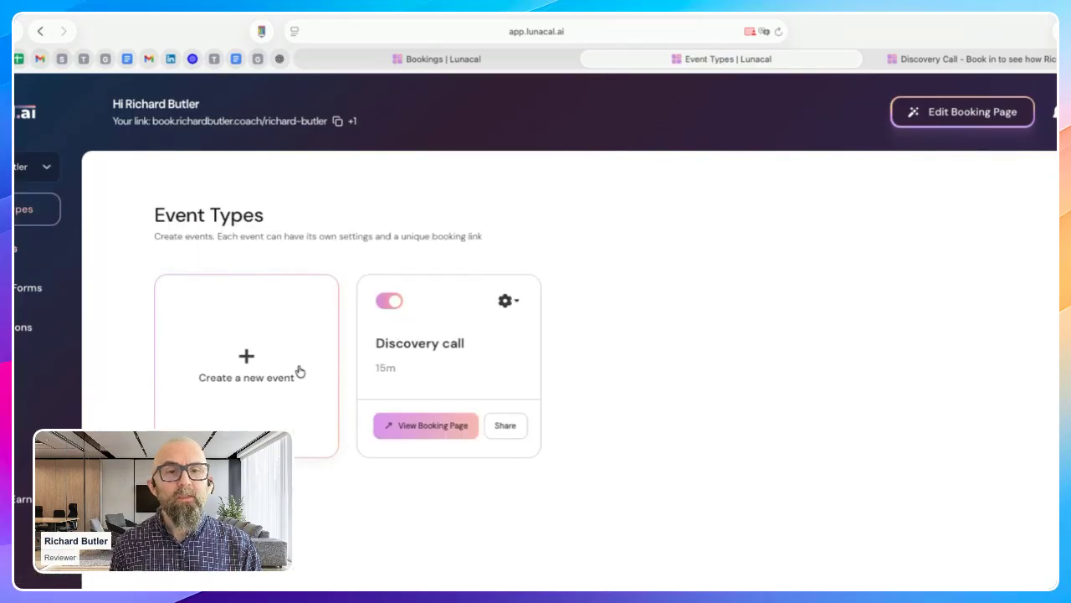
left_click(244, 355)
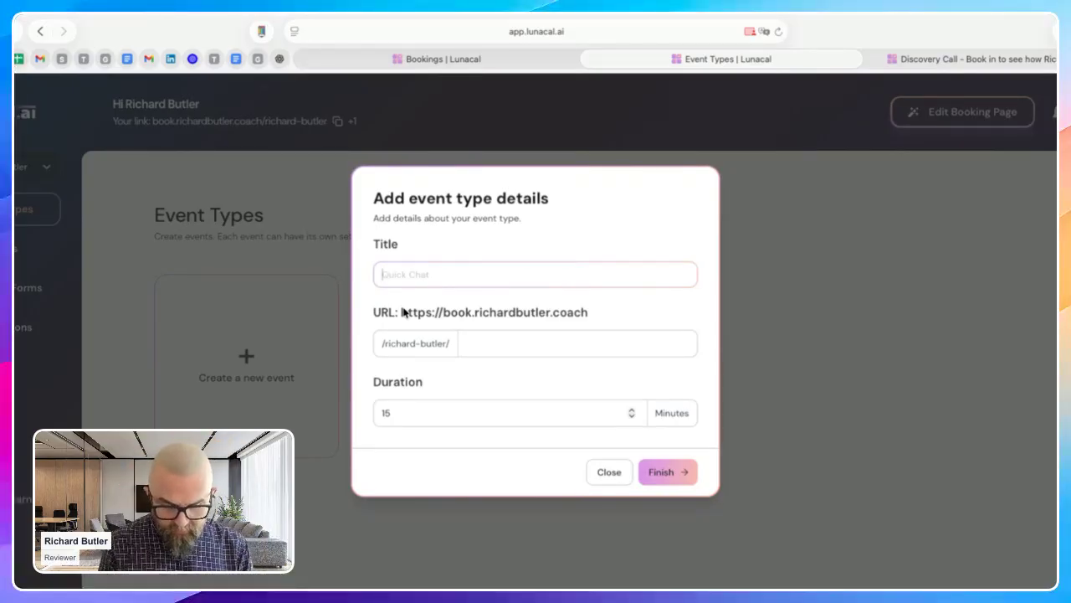
type("Paid Call")
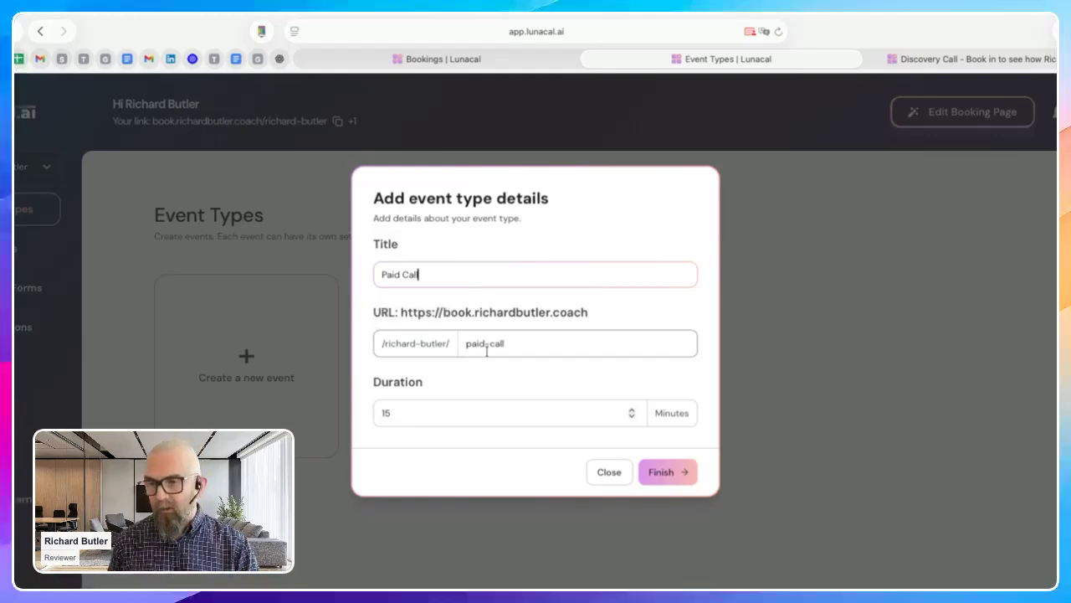
left_click(660, 476)
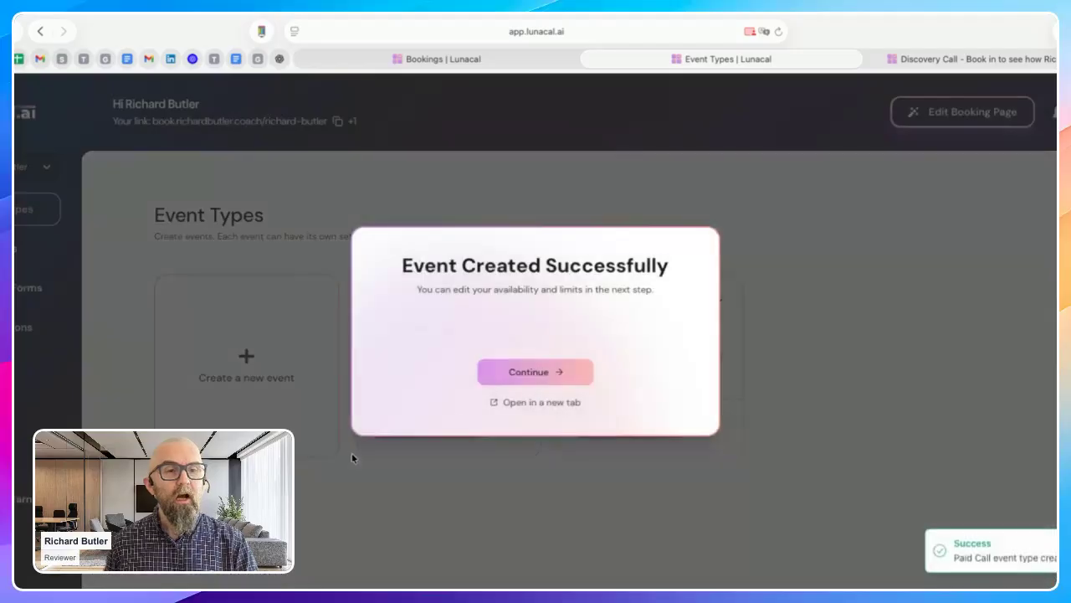
left_click(540, 380)
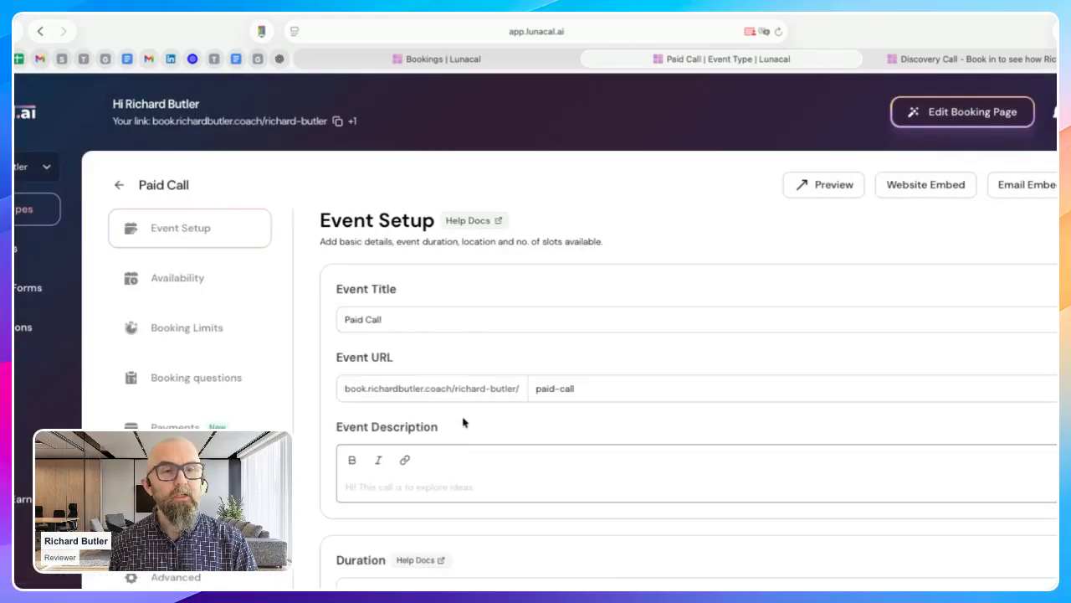
- Look through the Paid Call event setup, enabling Create a Multi-Session Package to view its options and disabling it again
scroll(564, 376, "down", 4)
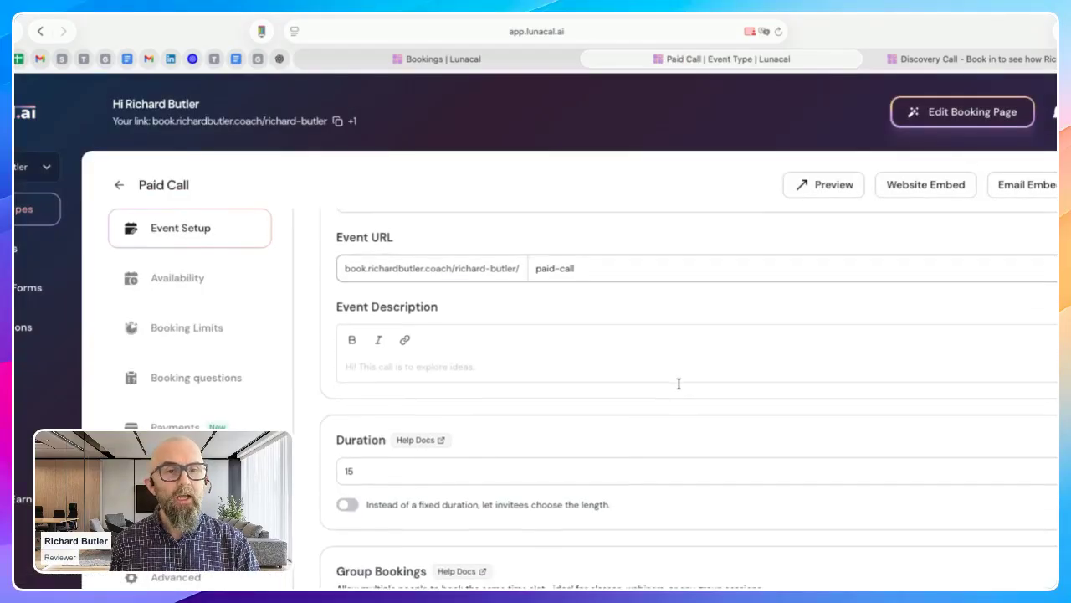
scroll(489, 377, "up", 4)
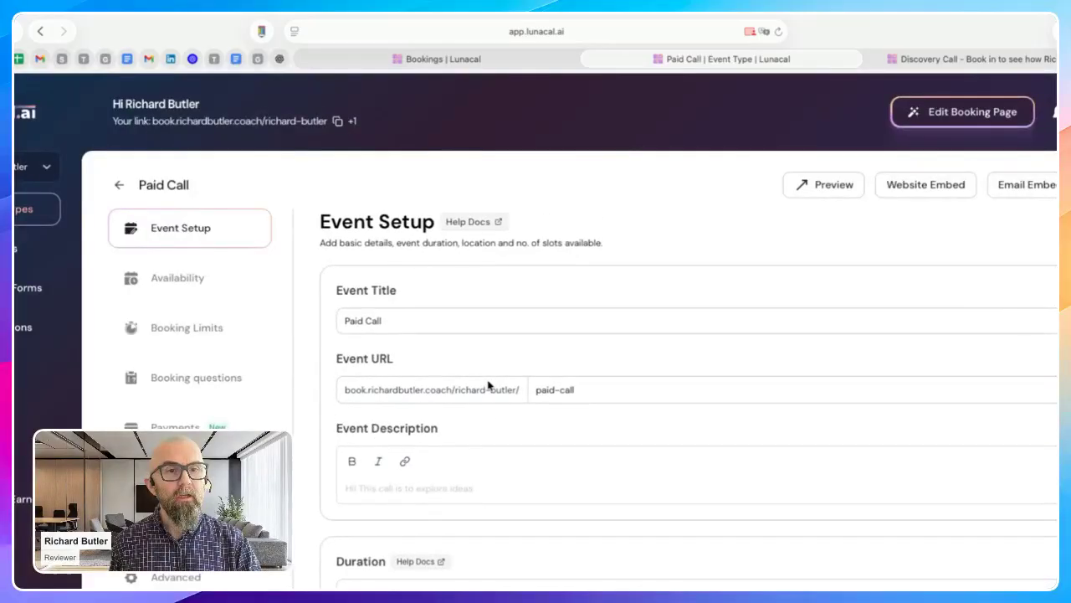
scroll(501, 397, "down", 9)
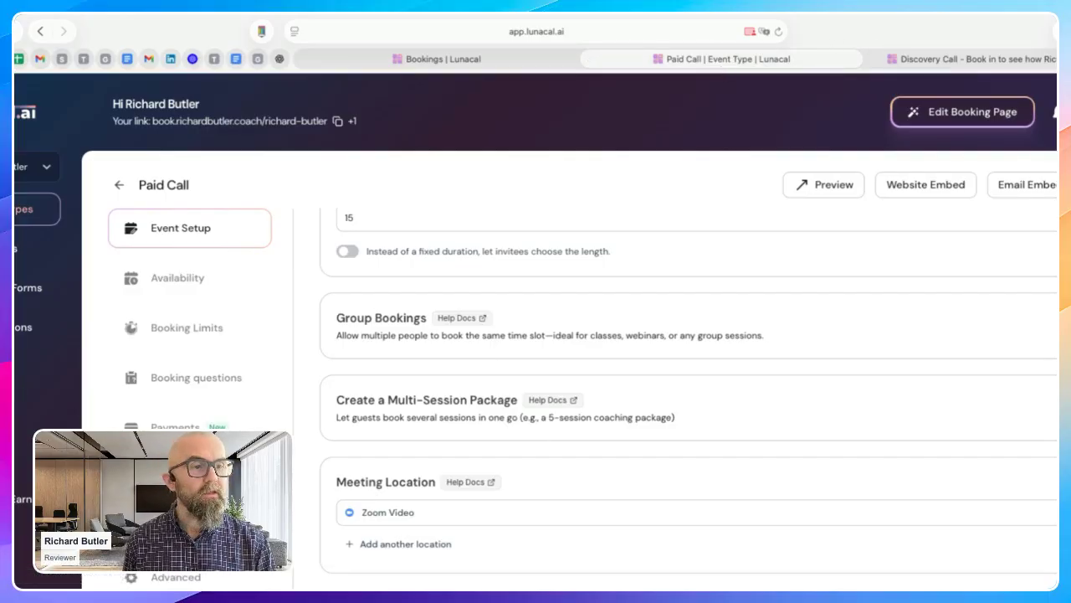
left_click_drag(1069, 589, 1048, 588)
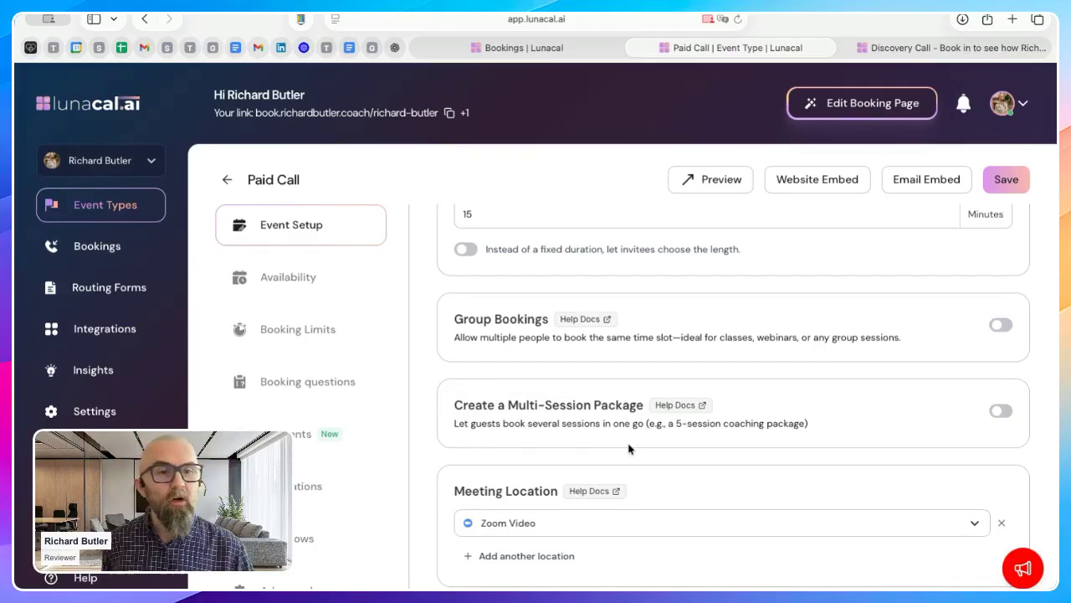
left_click(1002, 411)
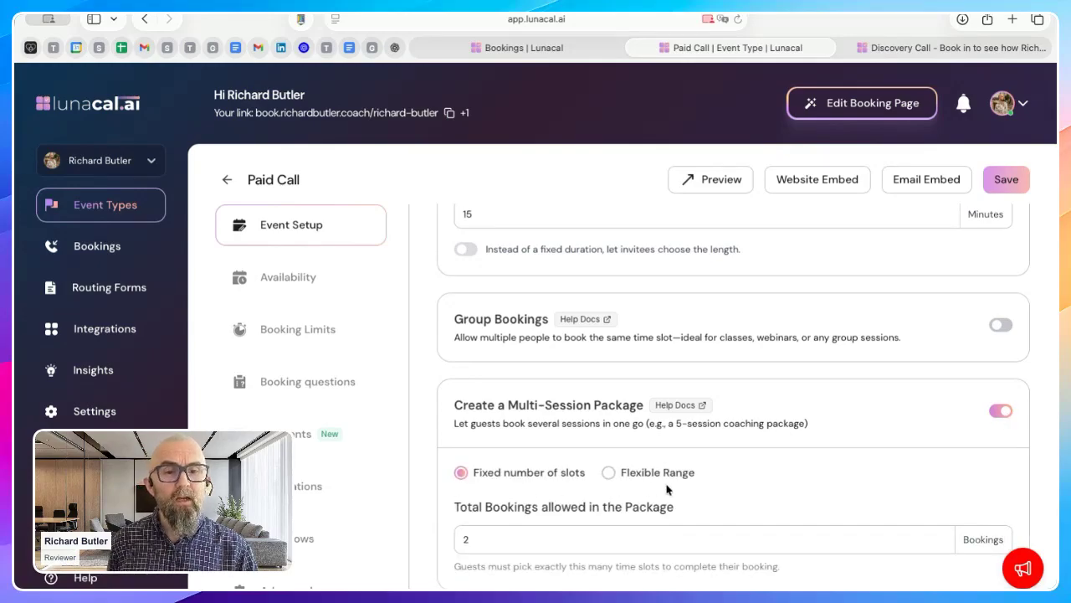
scroll(965, 477, "down", 3)
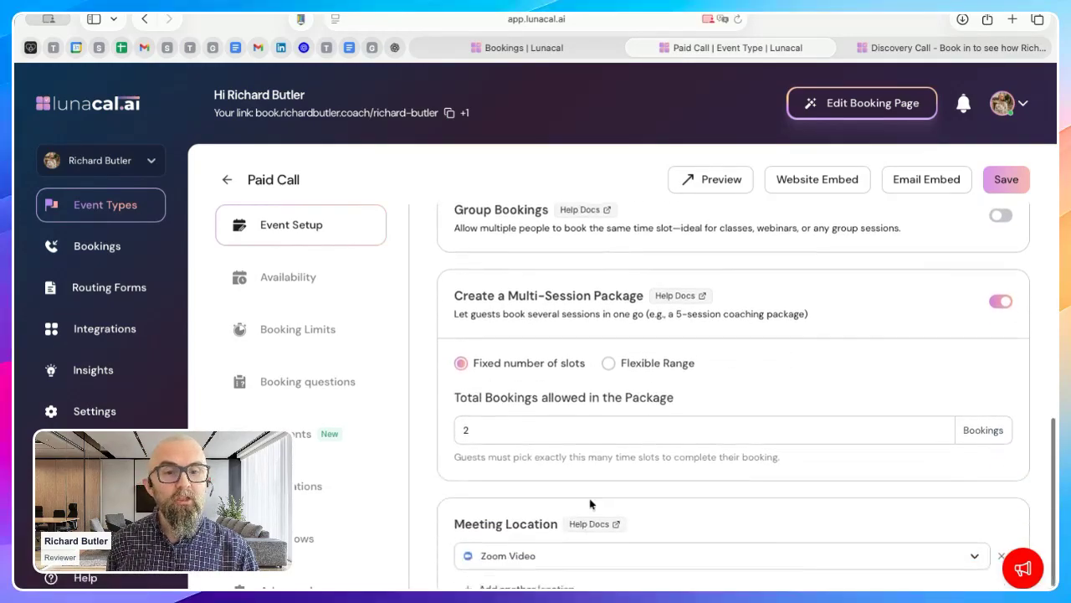
left_click(1000, 283)
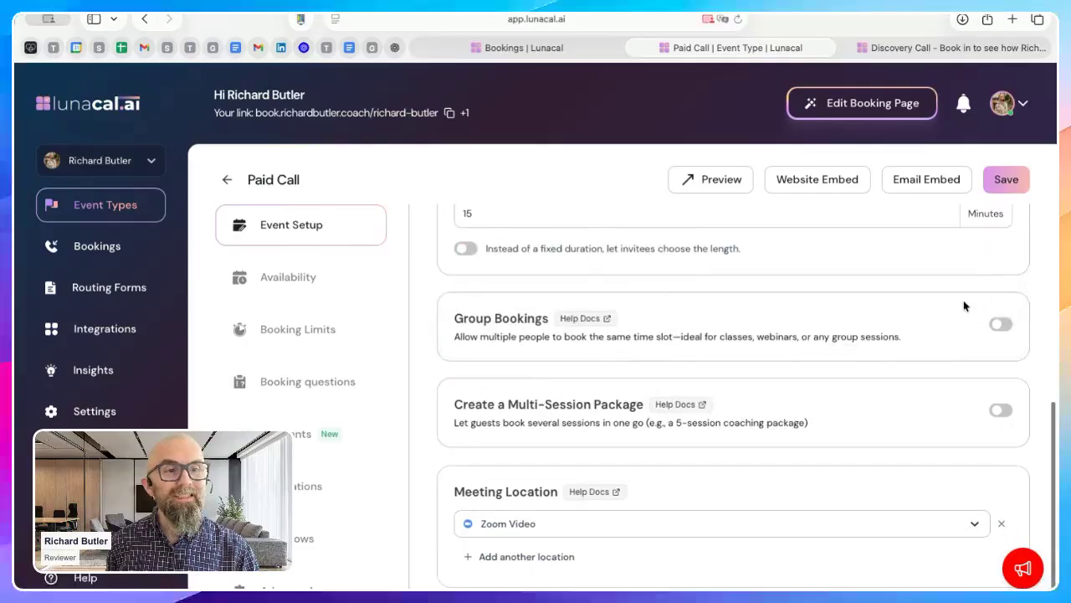
- Check the meeting location choices for the Paid Call event and look over its Default Schedule availability
left_click(614, 525)
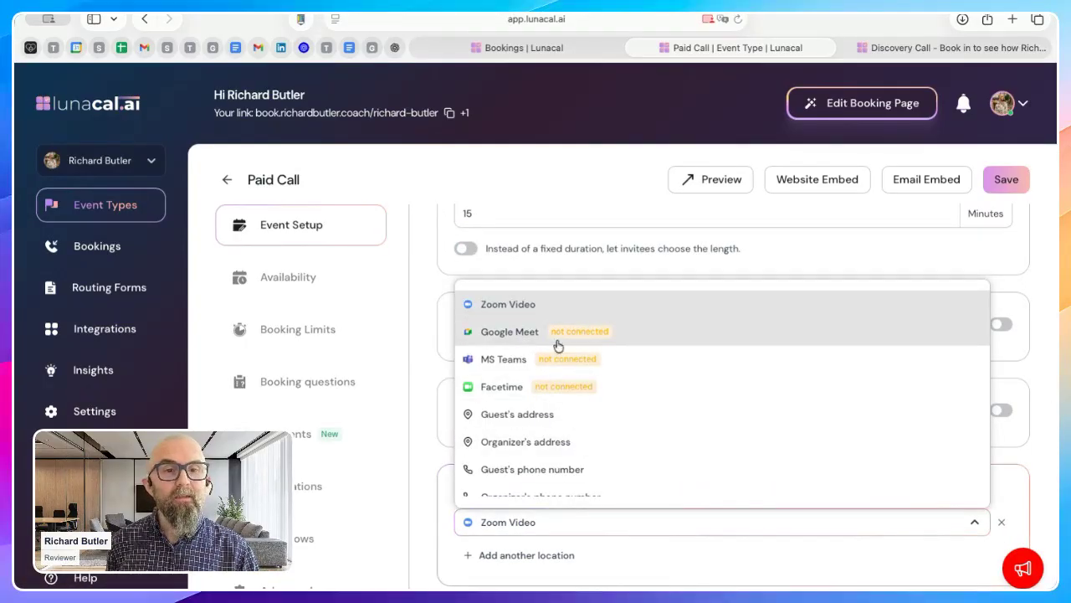
left_click(423, 474)
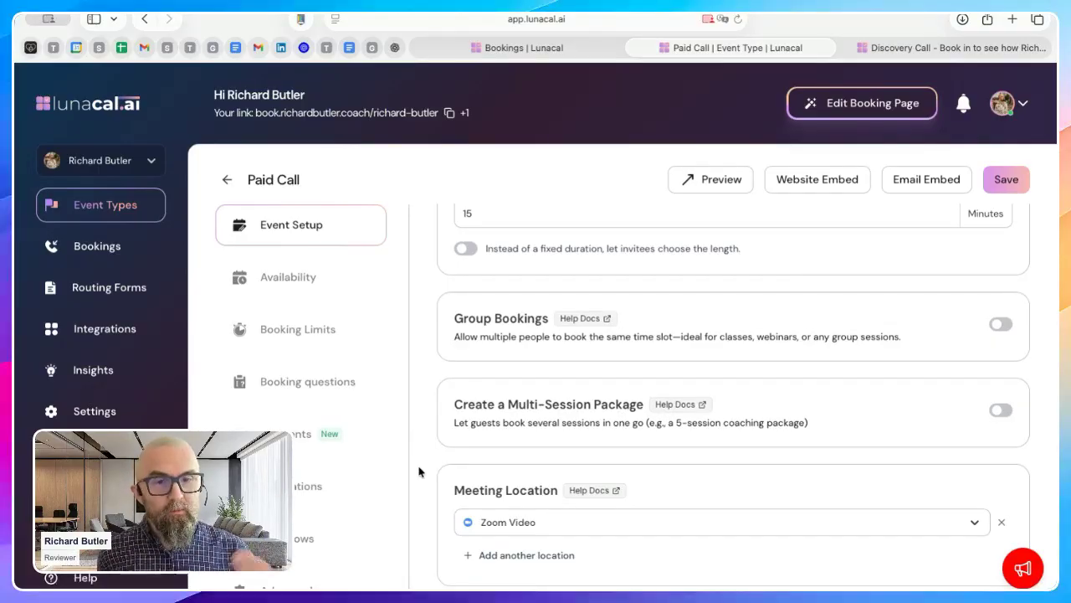
left_click(275, 277)
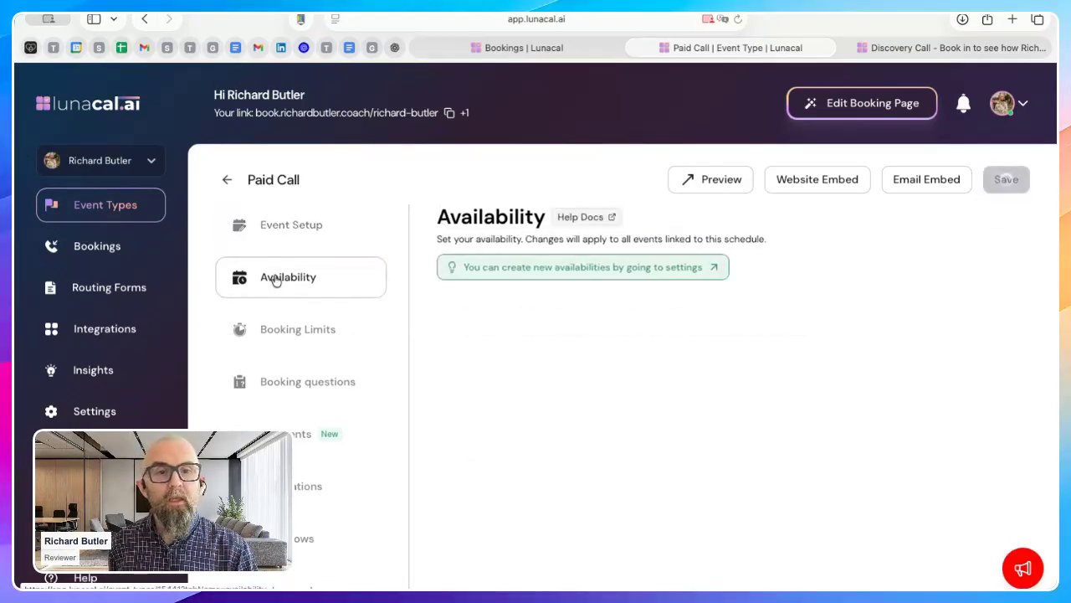
scroll(555, 370, "down", 3)
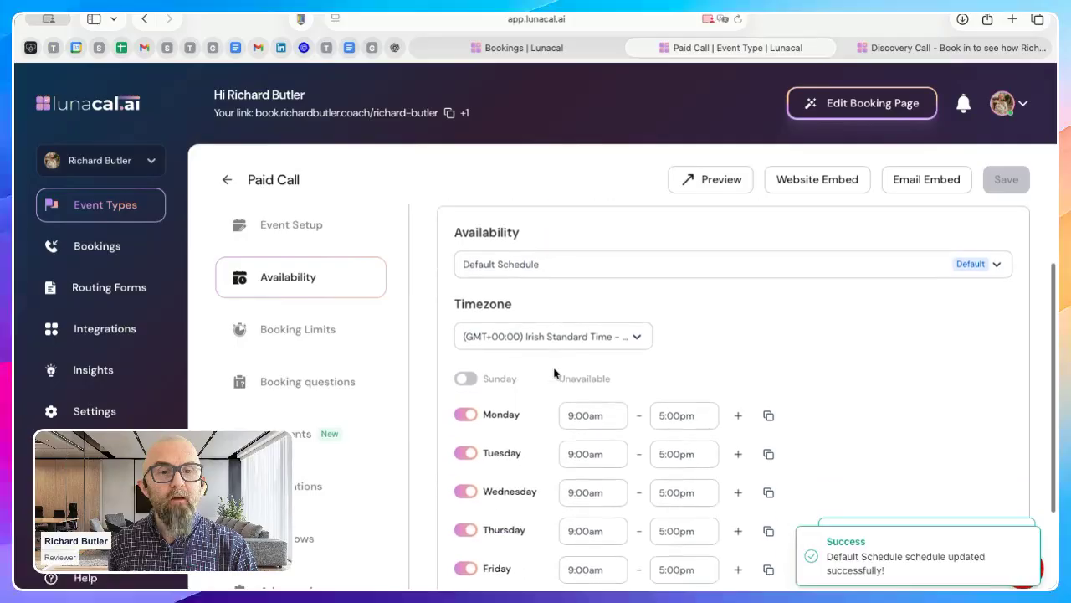
scroll(561, 387, "down", 1)
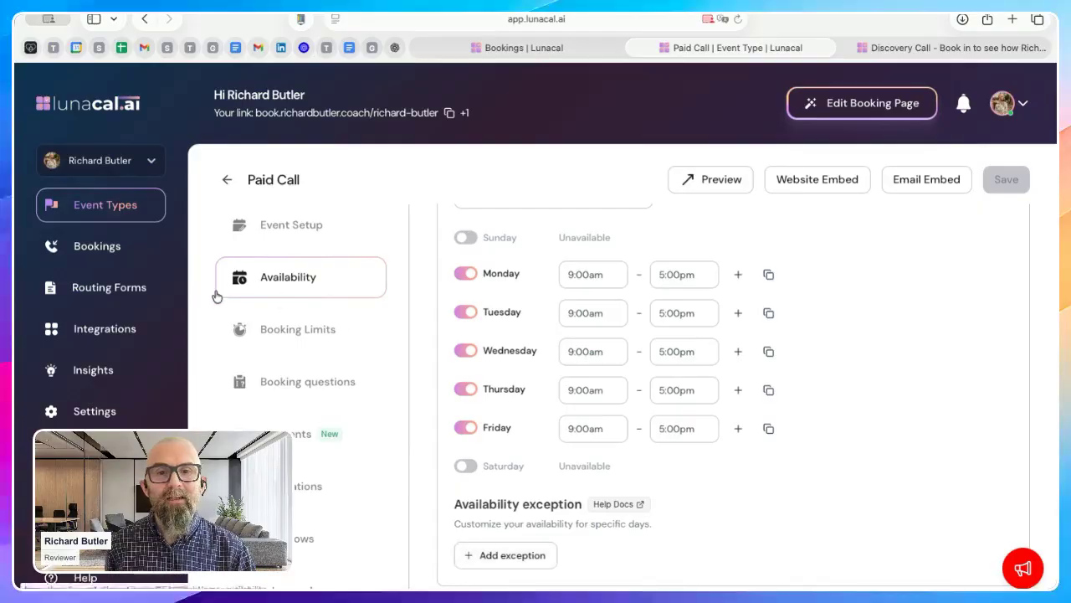
- Examine the Paid Call event's booking limits, including the buffer settings and the minimum notice value and time units
left_click(301, 341)
scroll(502, 287, "up", 3)
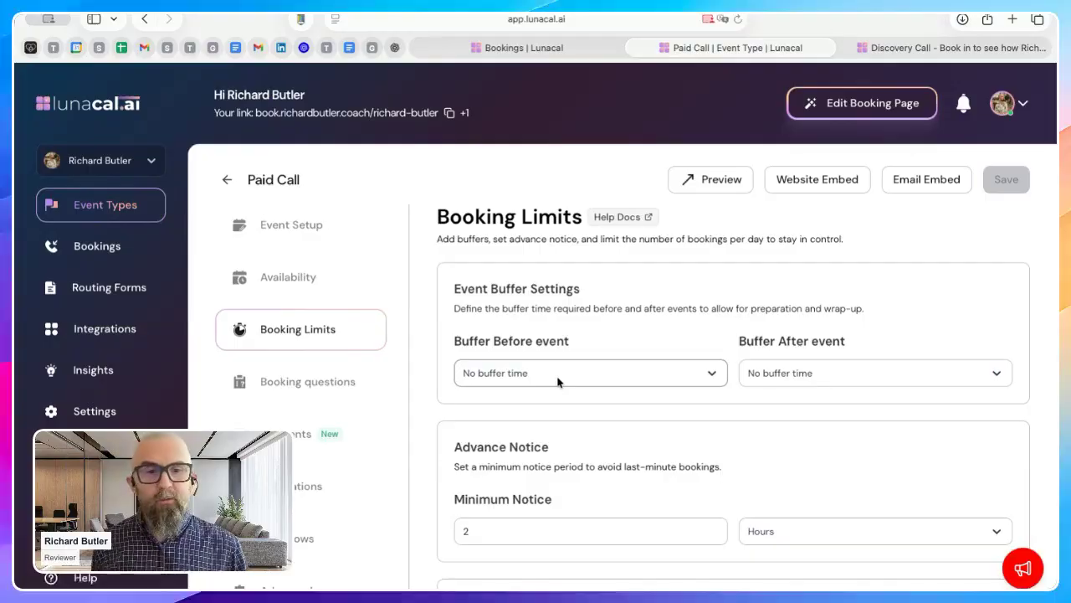
scroll(530, 489, "down", 1)
scroll(530, 488, "down", 3)
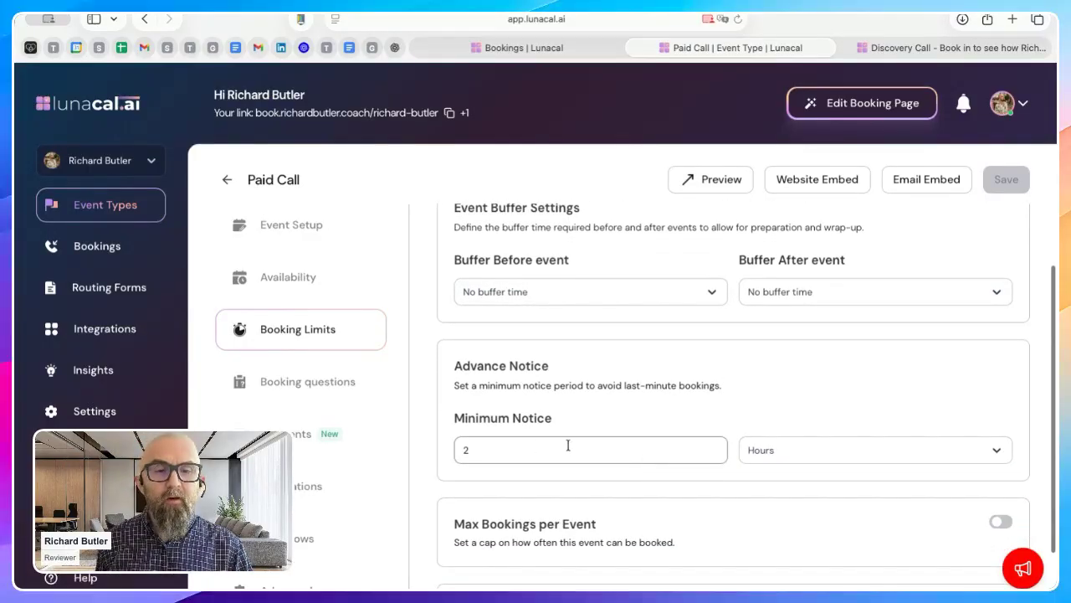
left_click(537, 448)
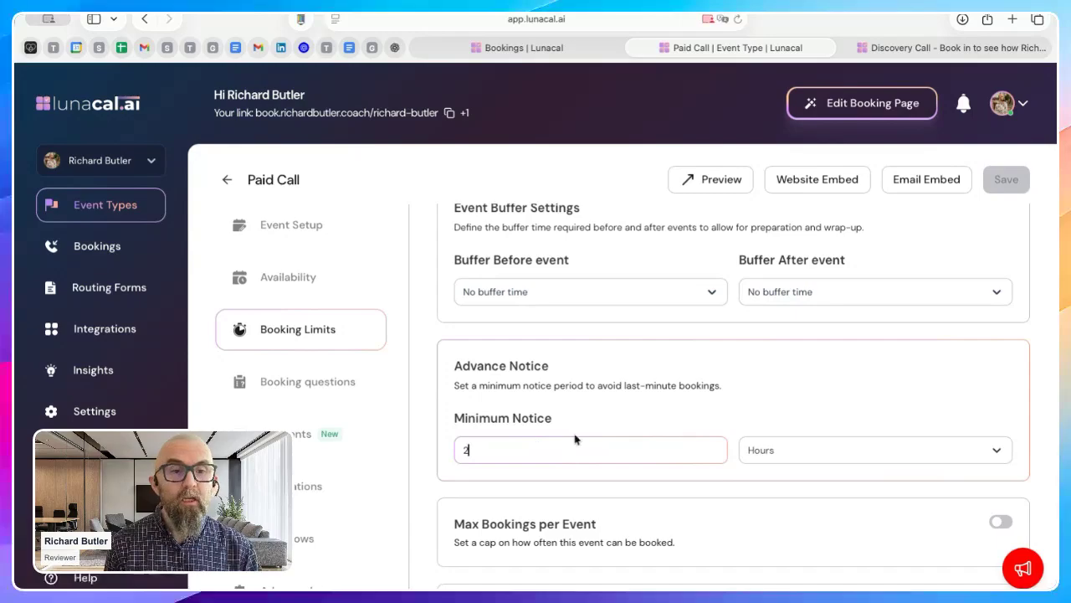
left_click(994, 448)
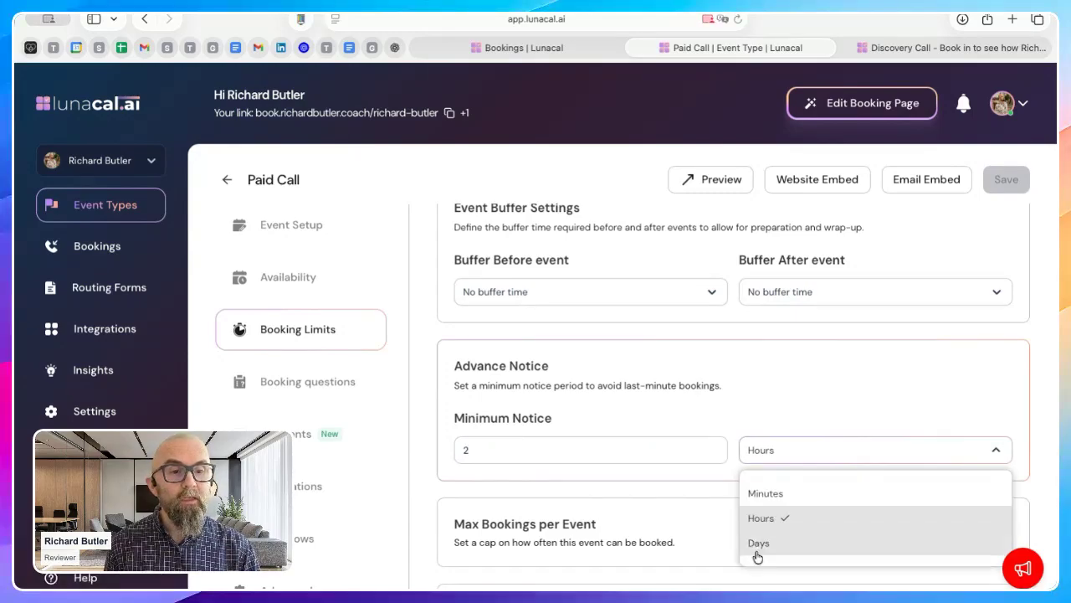
left_click(517, 453)
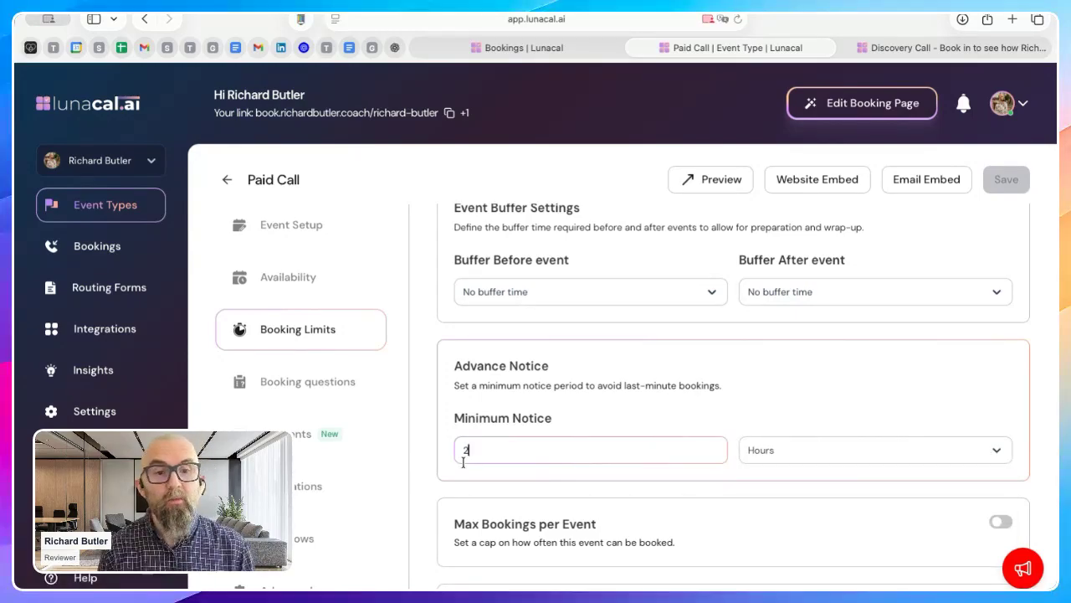
scroll(539, 484, "down", 2)
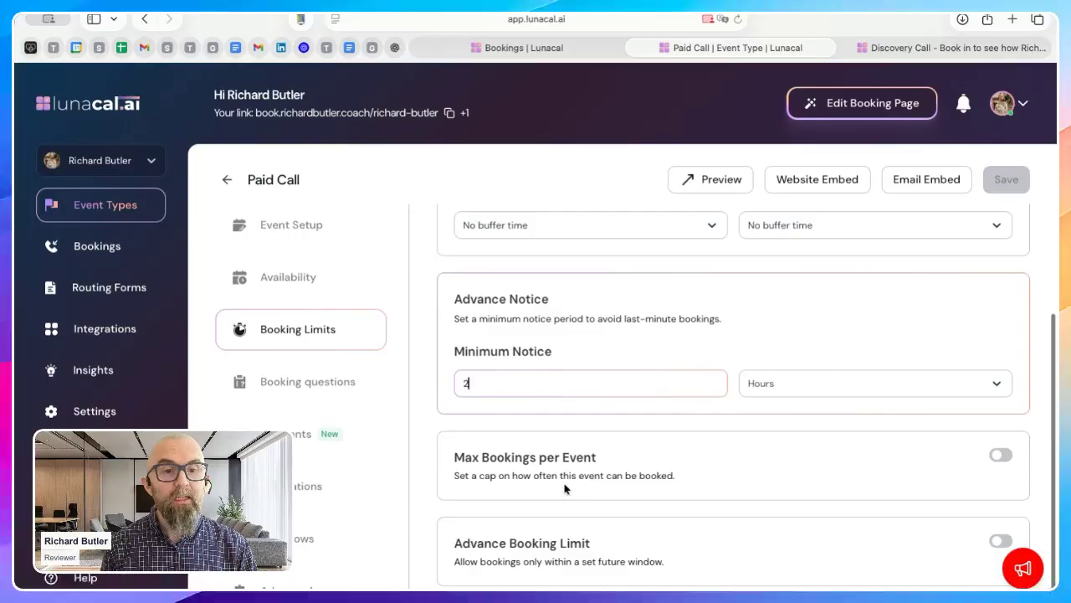
- Enable Max Bookings per Event and Advance Booking Limit in turn to view their options, disabling each again
left_click(1000, 457)
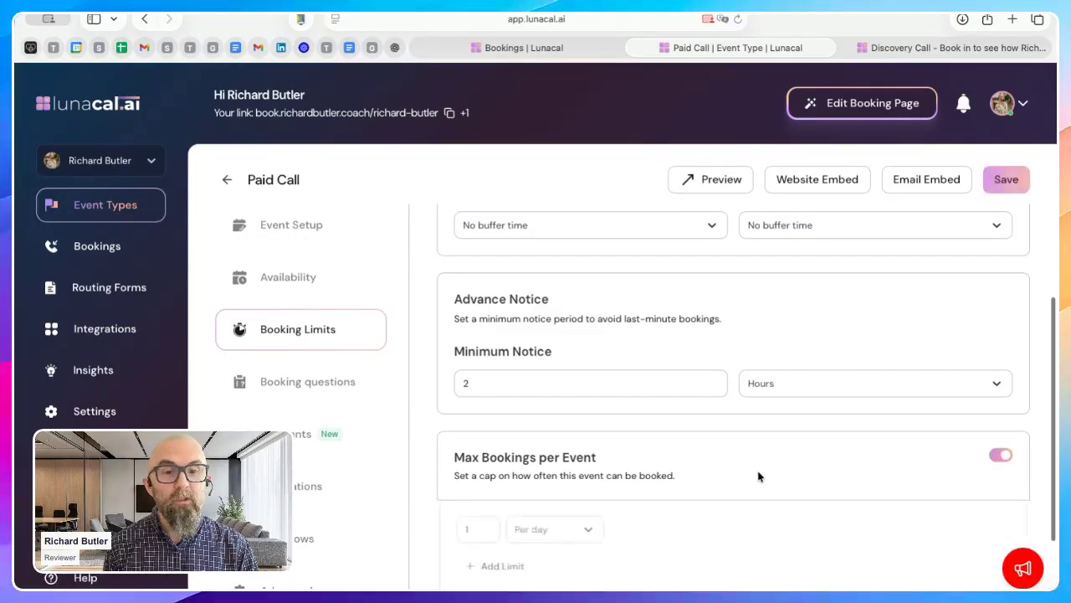
scroll(728, 511, "down", 3)
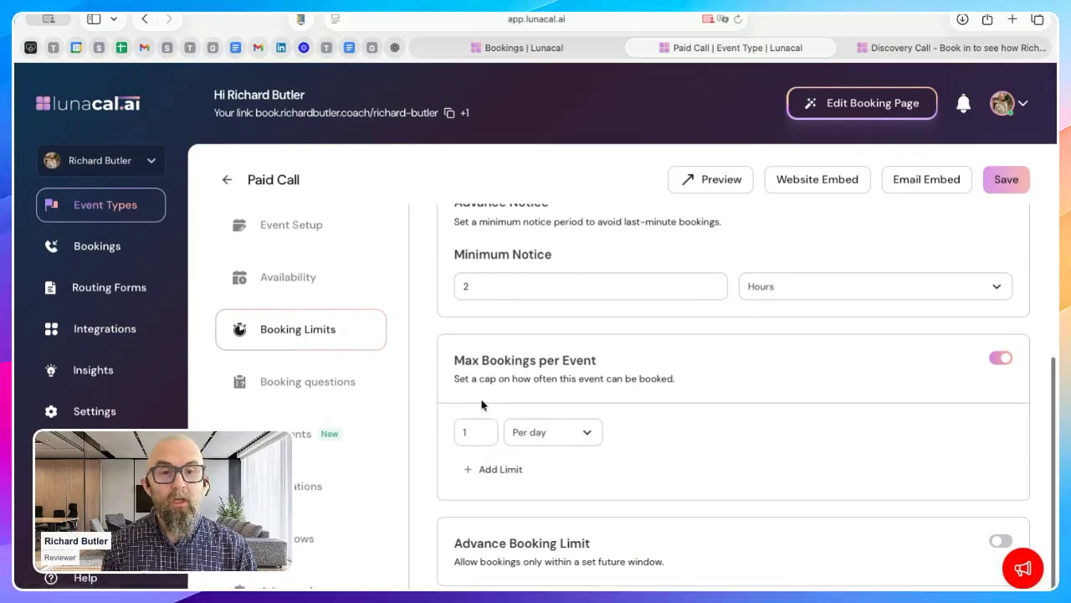
left_click(1001, 359)
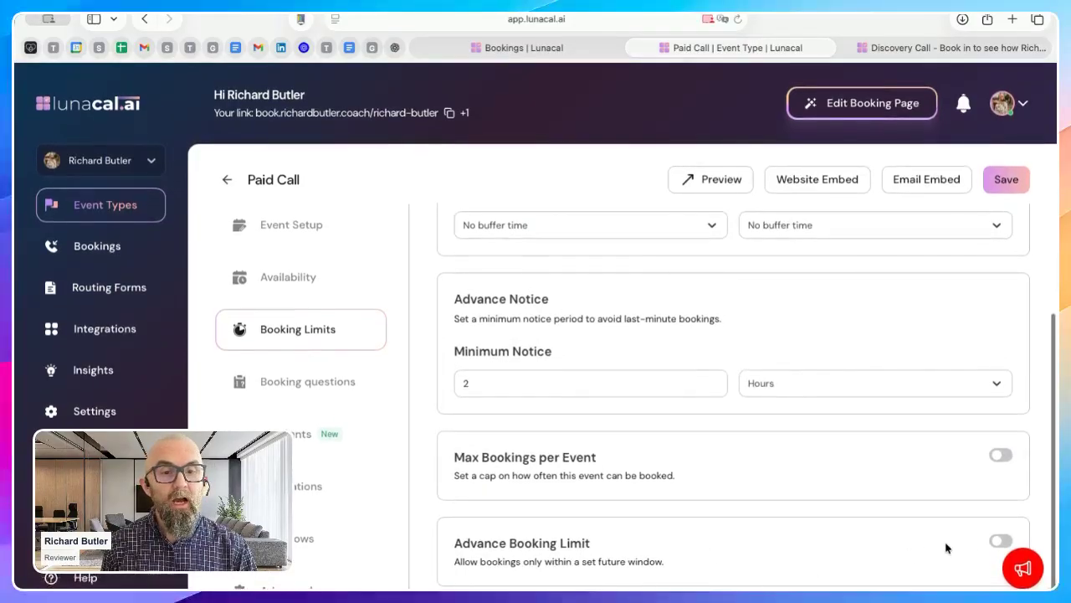
left_click(1001, 540)
scroll(828, 514, "down", 2)
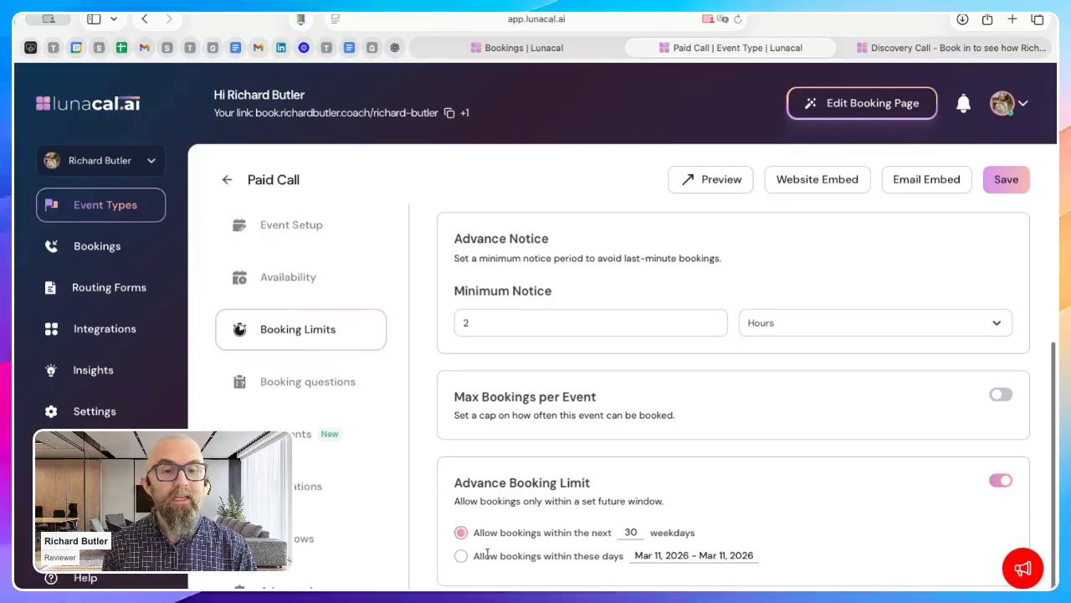
left_click(998, 485)
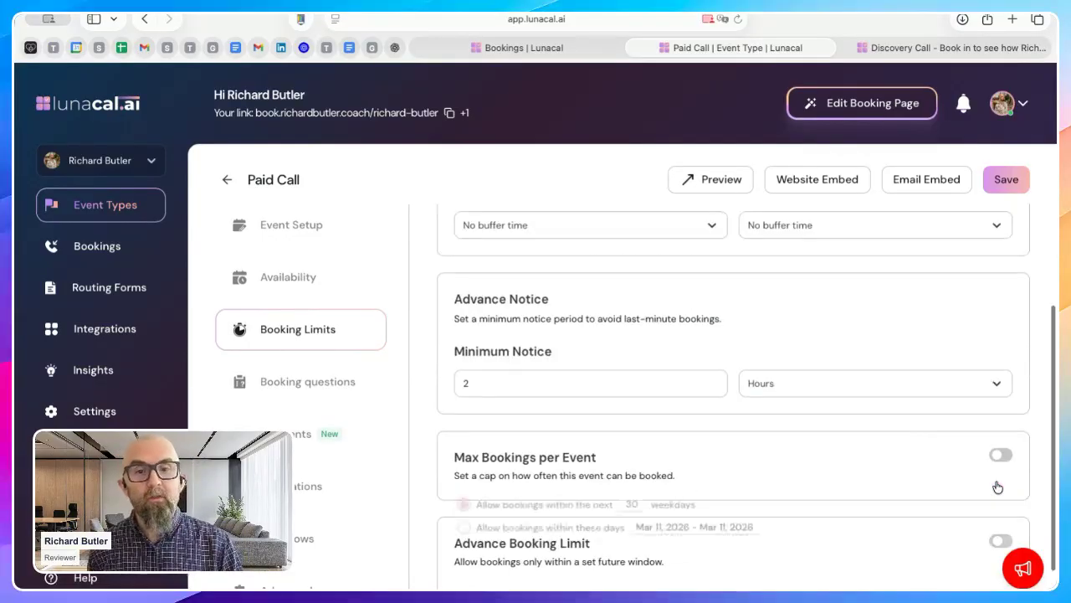
- Enable the "What is this meeting about?" question in the Paid Call event's booking questions
left_click(297, 380)
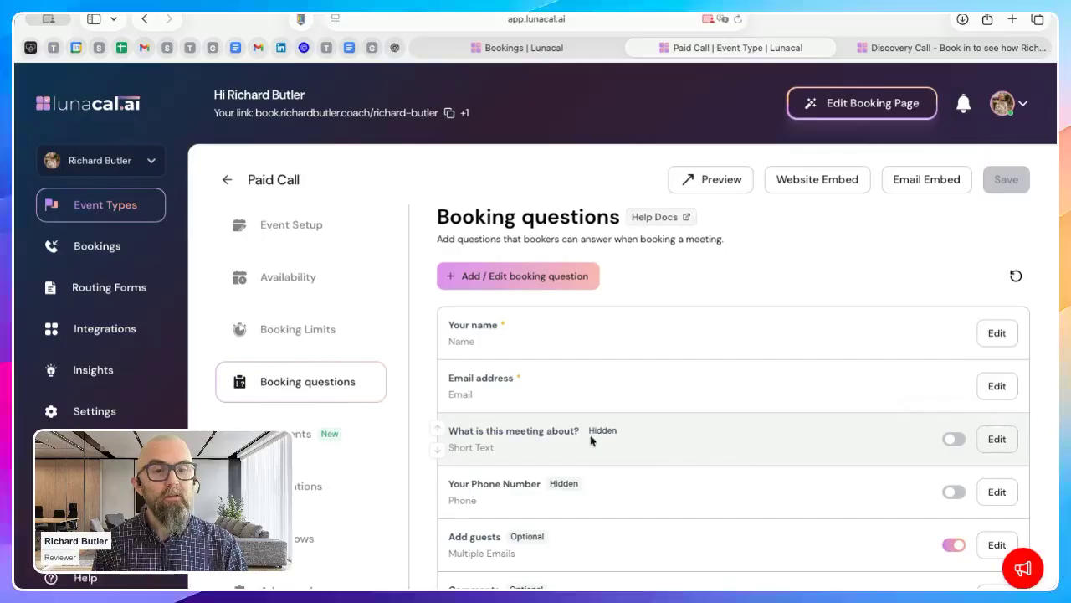
left_click(953, 440)
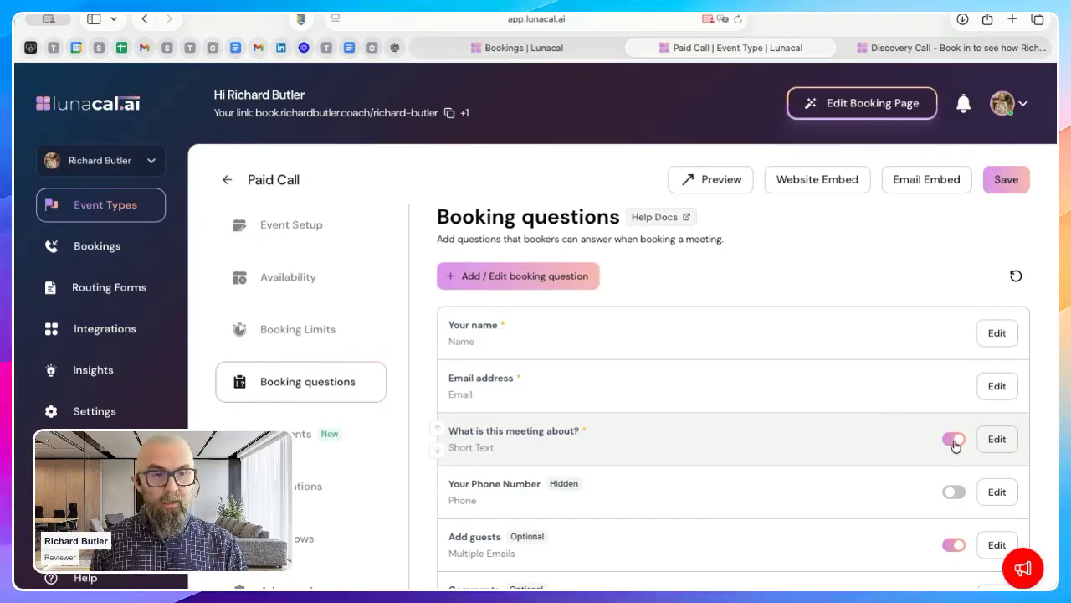
right_click(954, 444)
- Change the "What is this meeting about?" question's text to "asdfsadf" and its answer suggestion to "sdfsadf", and save it
left_click(998, 440)
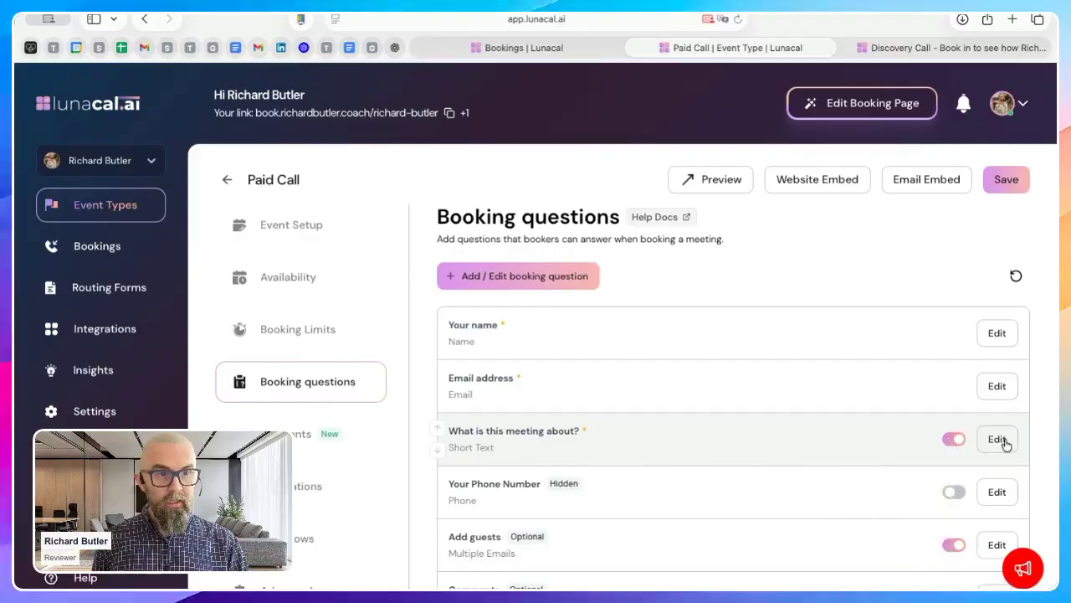
left_click(998, 441)
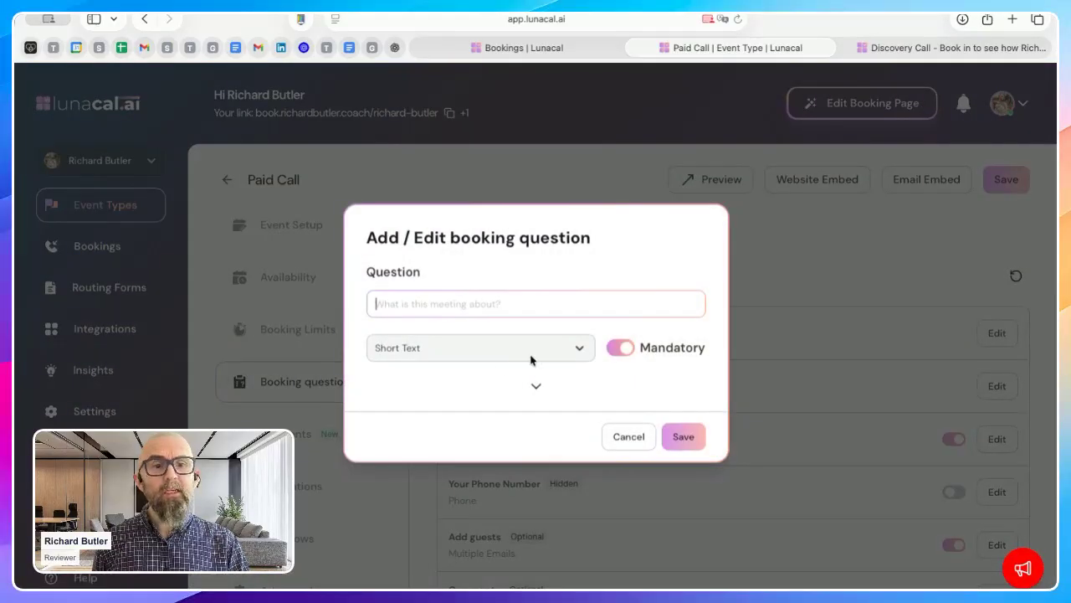
left_click(536, 388)
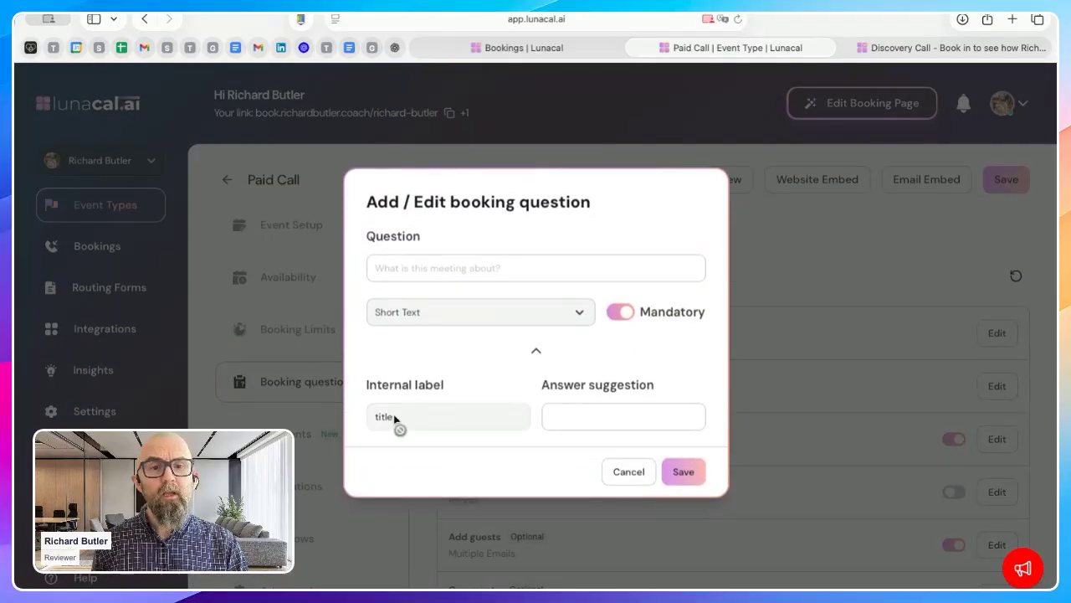
left_click(588, 412)
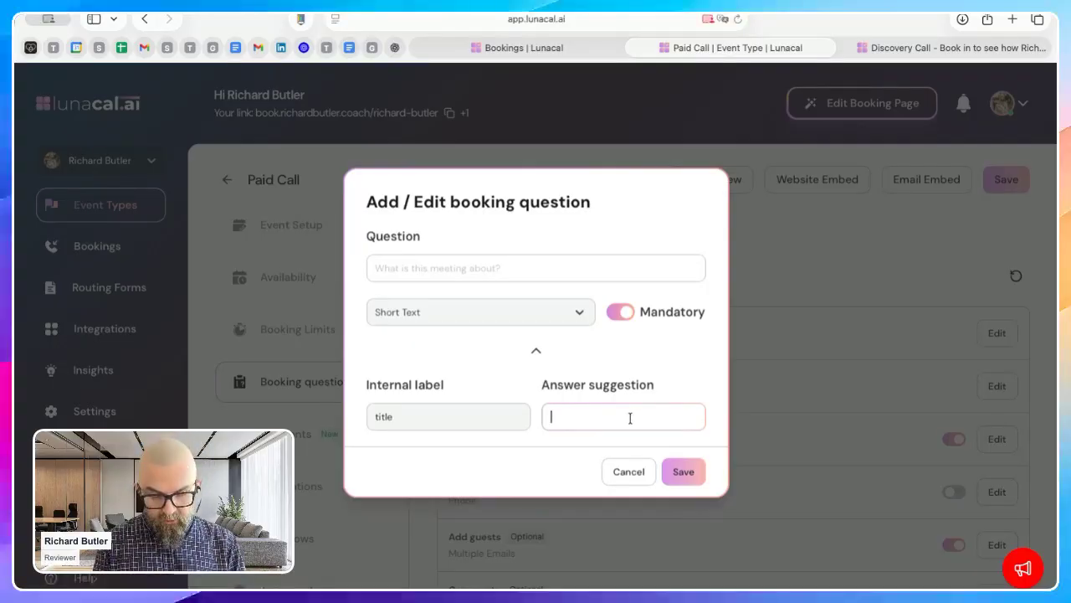
type("sdfsadf")
left_click(481, 270)
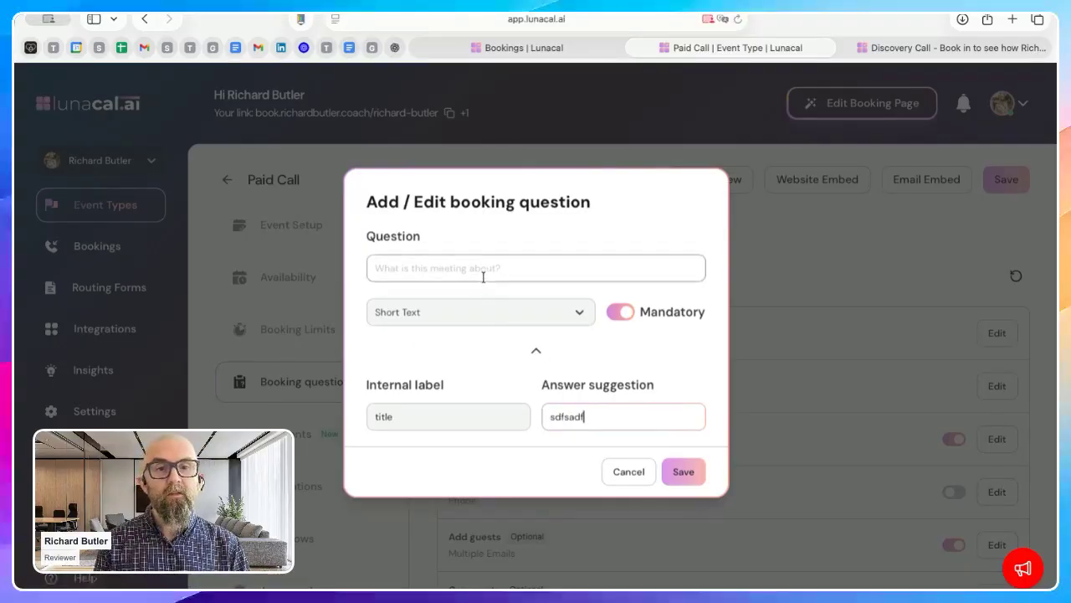
type("asdfsadf")
left_click(681, 472)
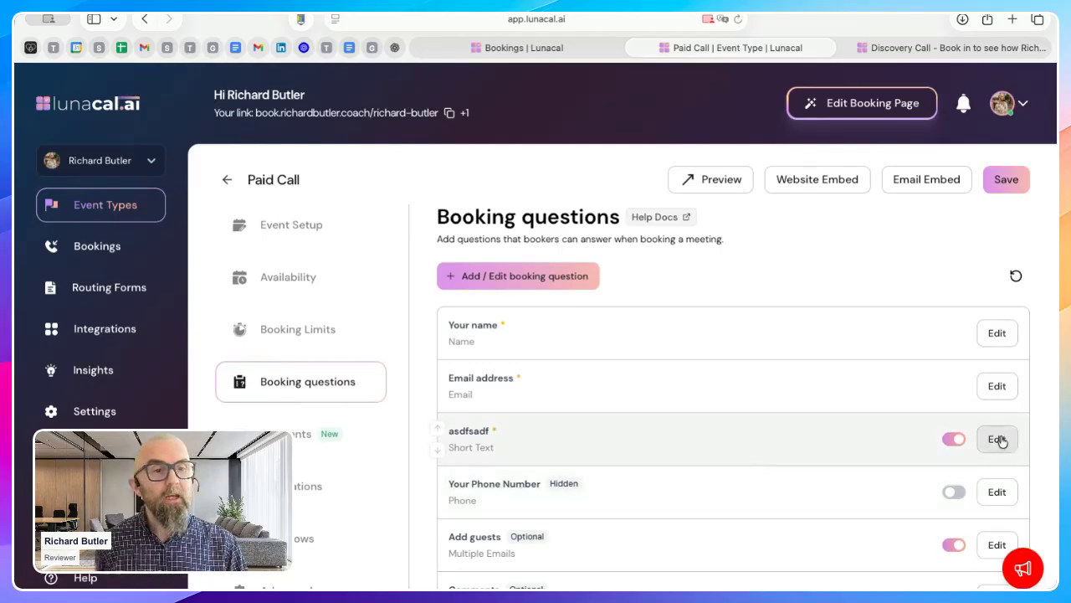
- Preview the Paid Call booking page, check the booking form for the 10:15am slot, and return to the event settings
left_click(712, 178)
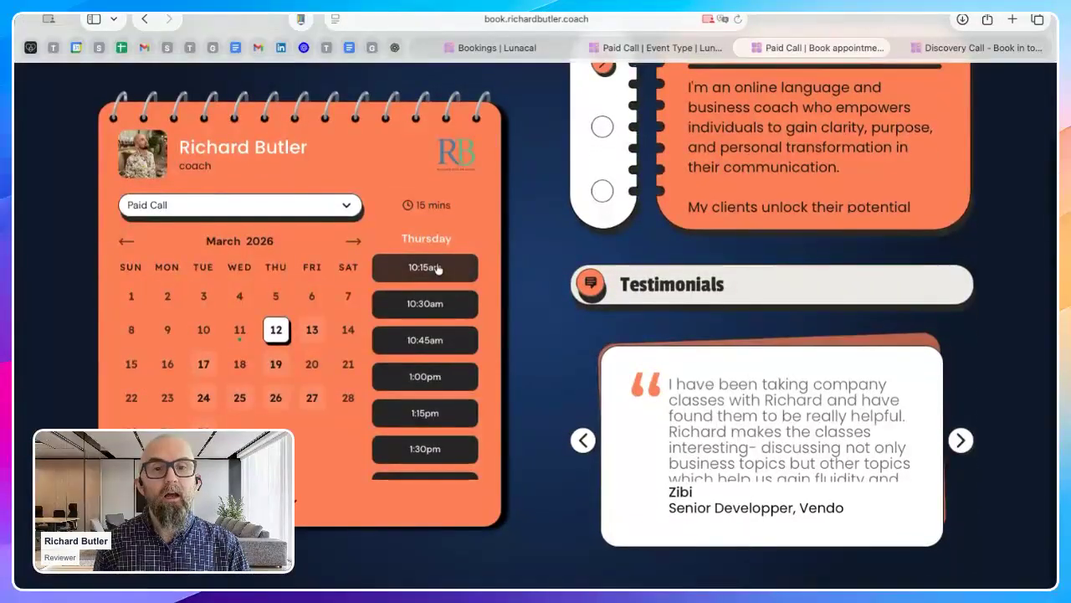
left_click(425, 266)
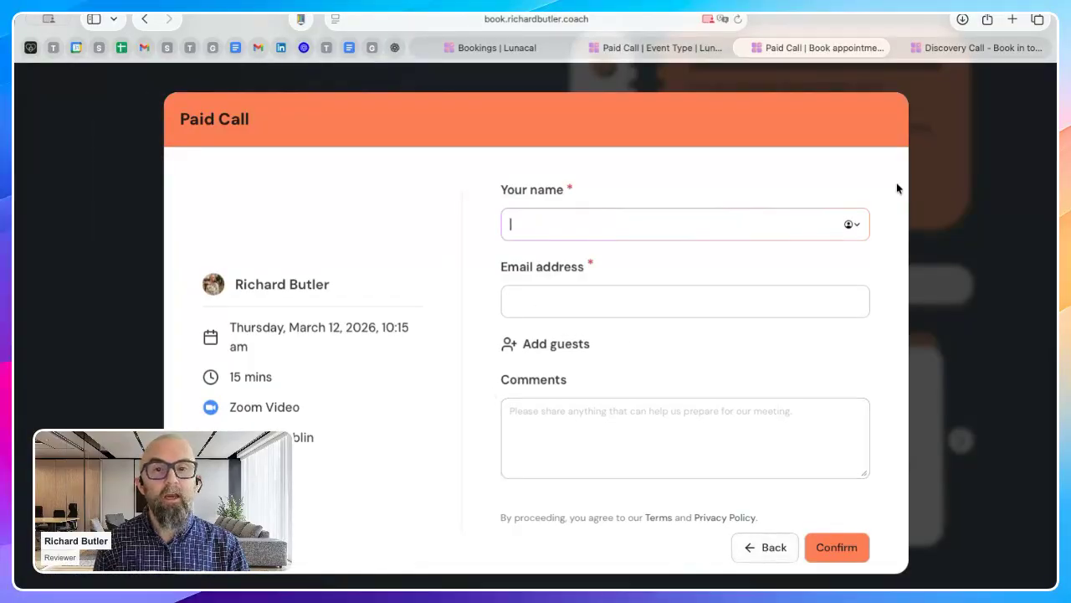
left_click(651, 46)
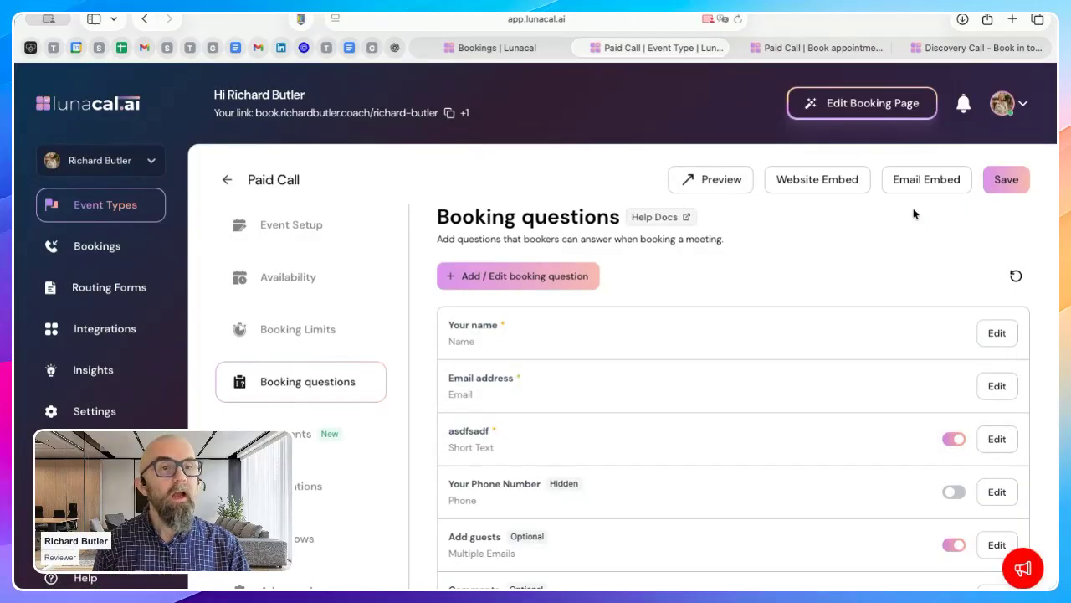
- Save the booking questions and disable the "asdfsadf" and "Add guests" questions
left_click(988, 186)
scroll(676, 442, "down", 1)
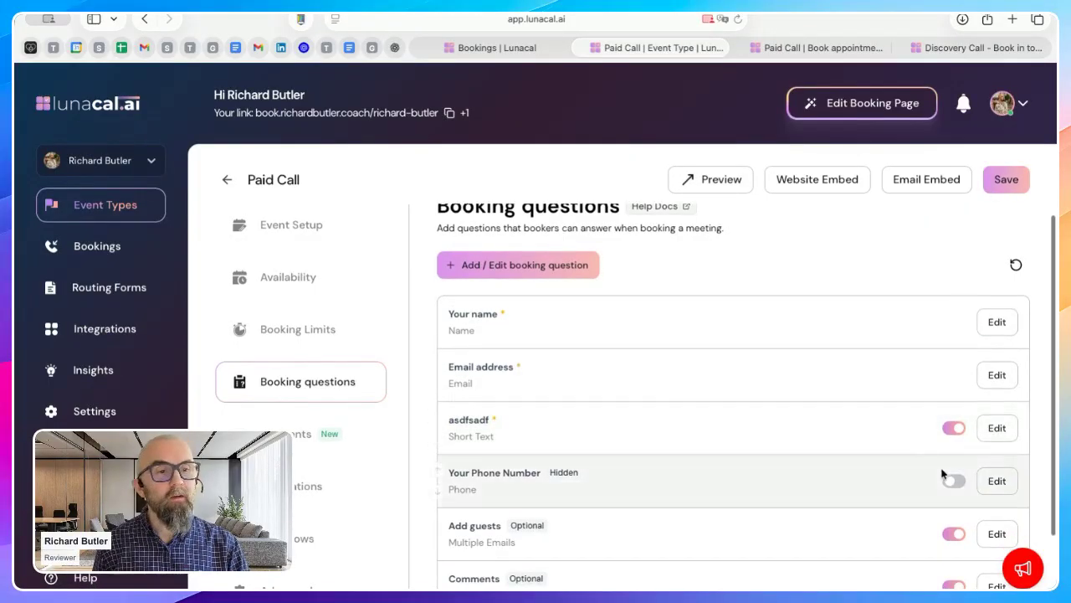
left_click(953, 427)
scroll(779, 473, "down", 2)
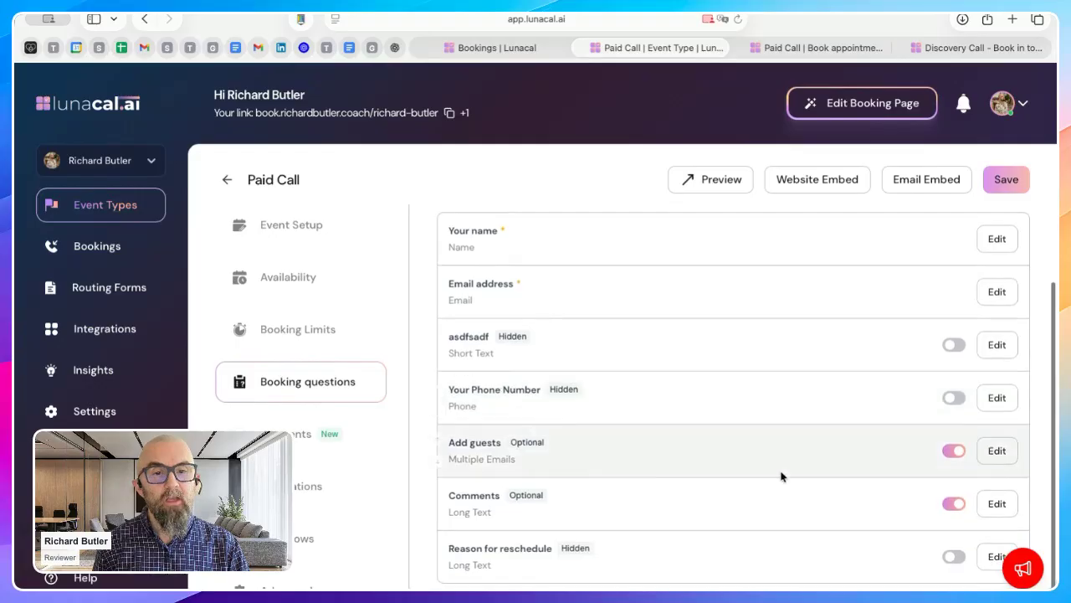
left_click(954, 452)
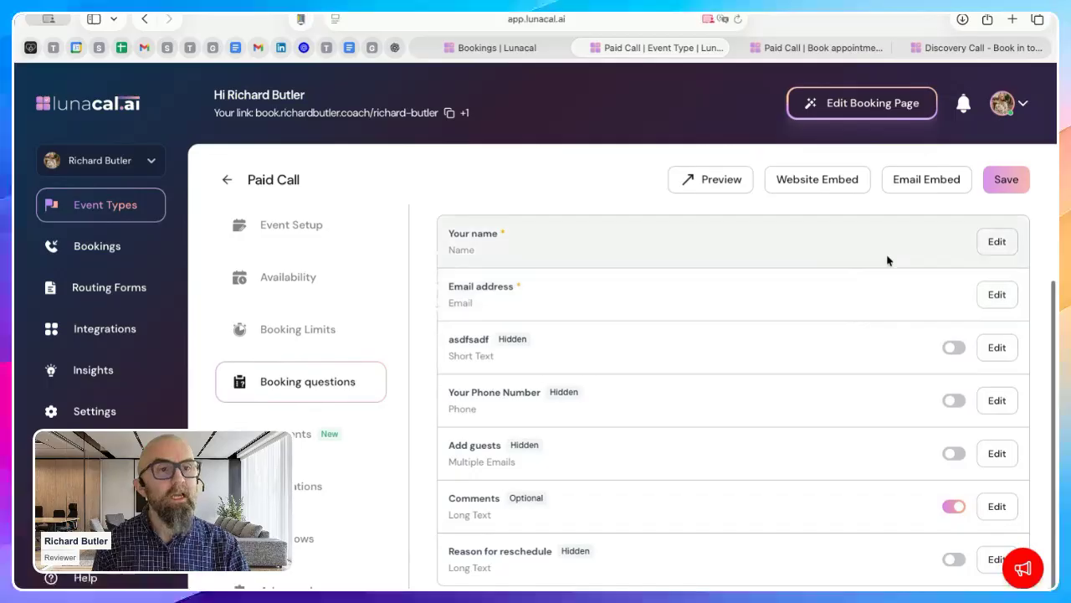
- Start a new booking question to look through the available answer types, and cancel it
scroll(781, 352, "up", 3)
left_click(507, 280)
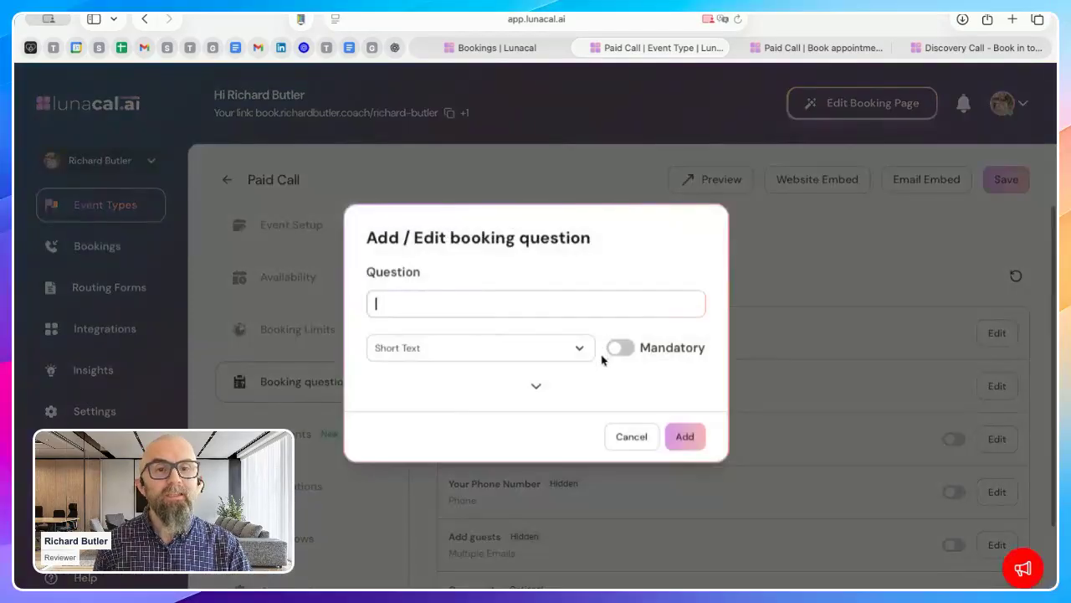
left_click(503, 359)
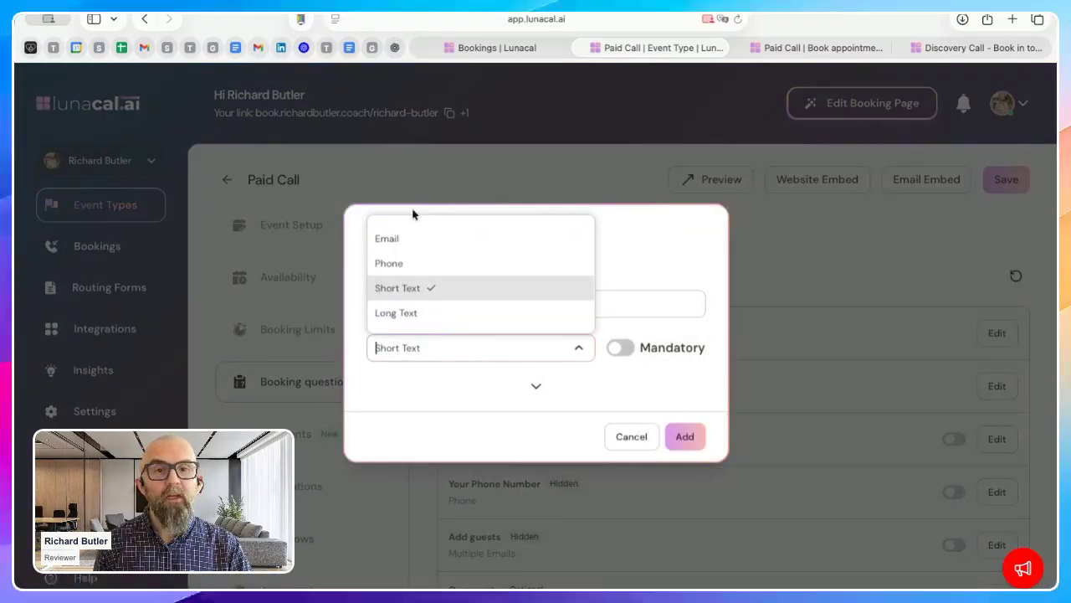
scroll(409, 251, "down", 3)
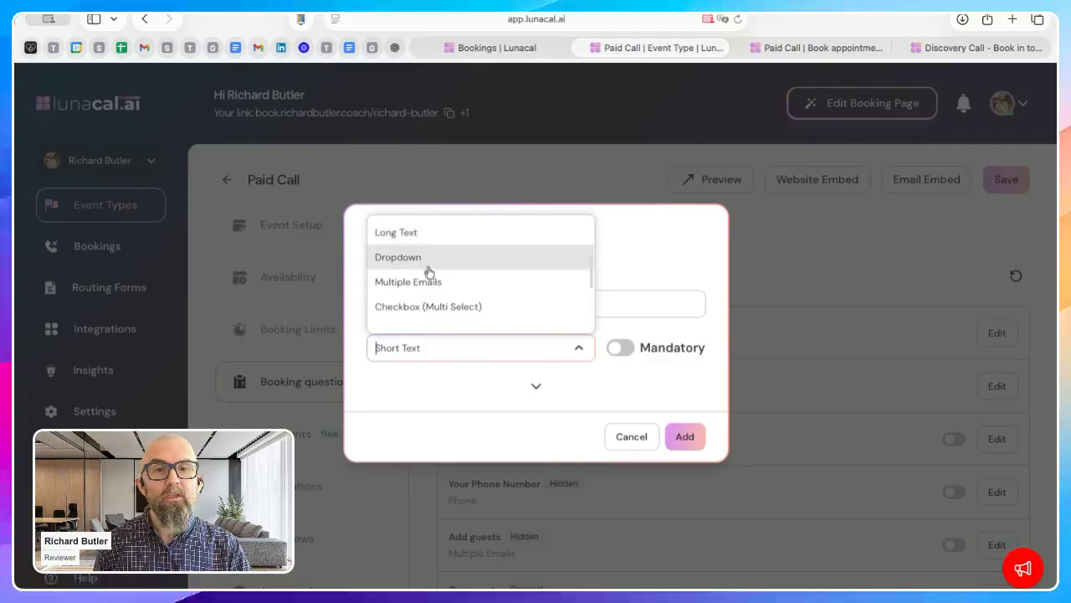
scroll(452, 292, "down", 4)
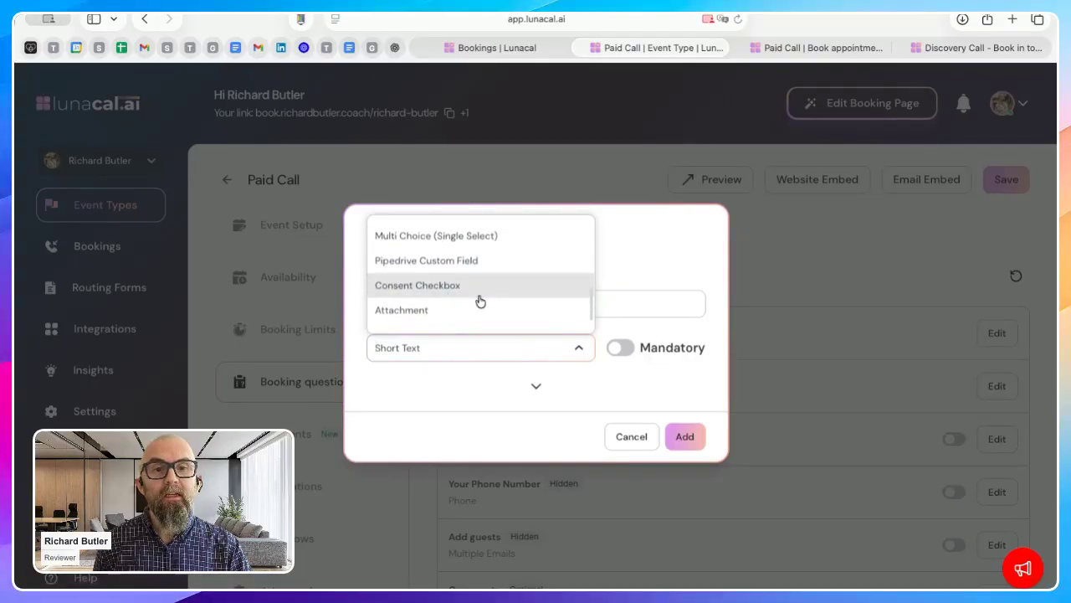
left_click(631, 441)
left_click(631, 439)
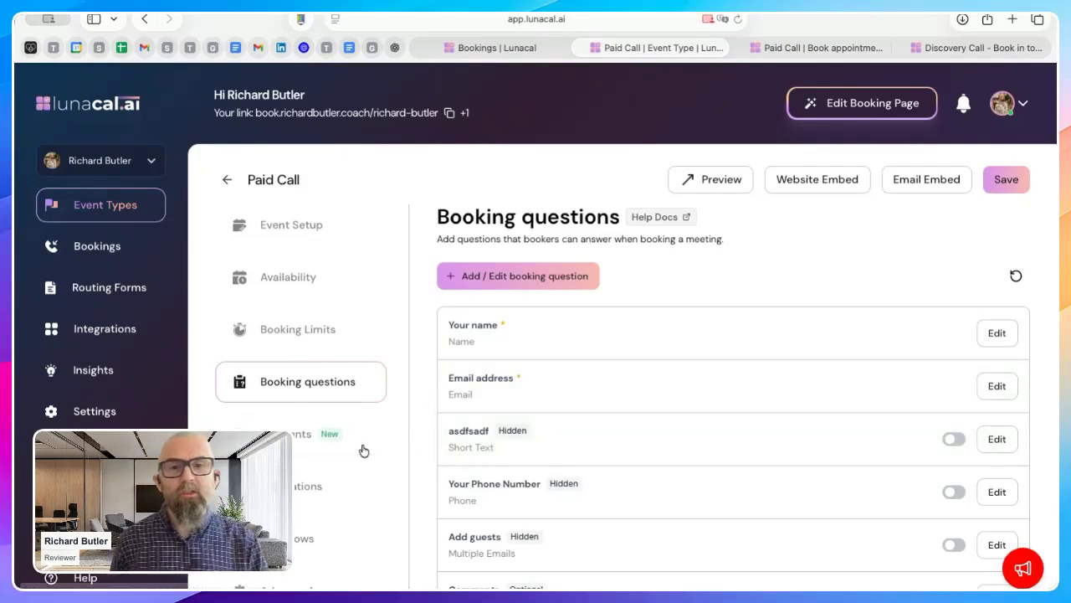
- Look over the Paid Call event's payment options, enabling Charge for this event to view the payment methods and disabling it again
left_click(301, 443)
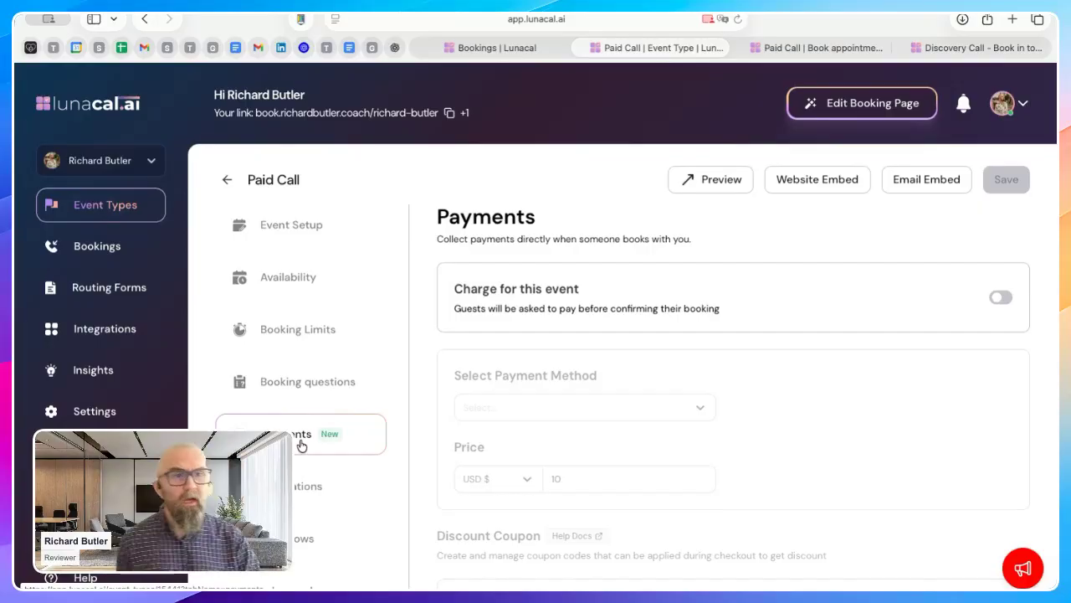
left_click(1002, 298)
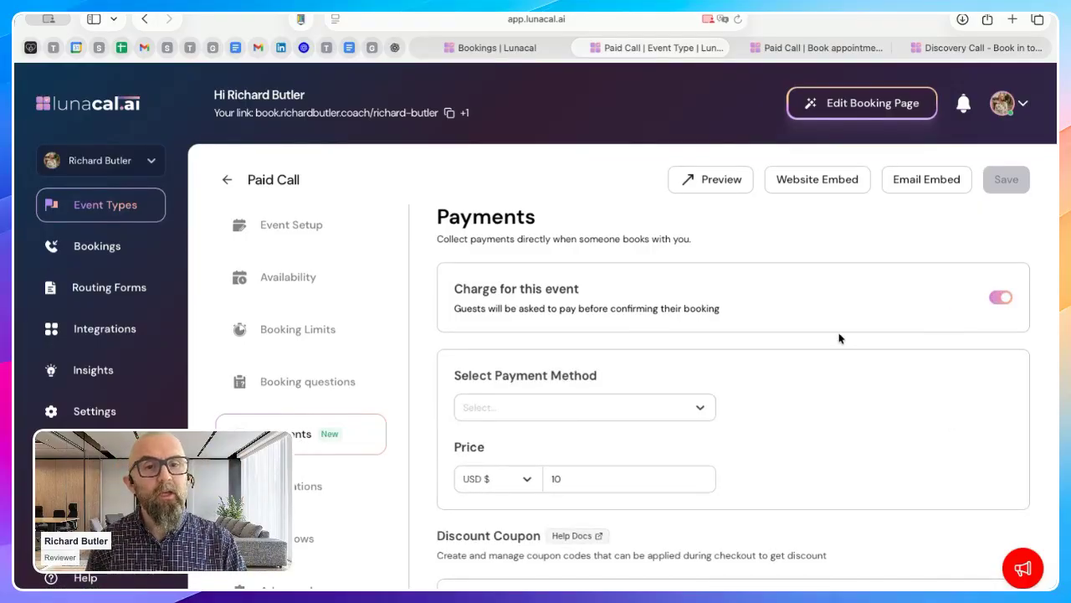
left_click(575, 411)
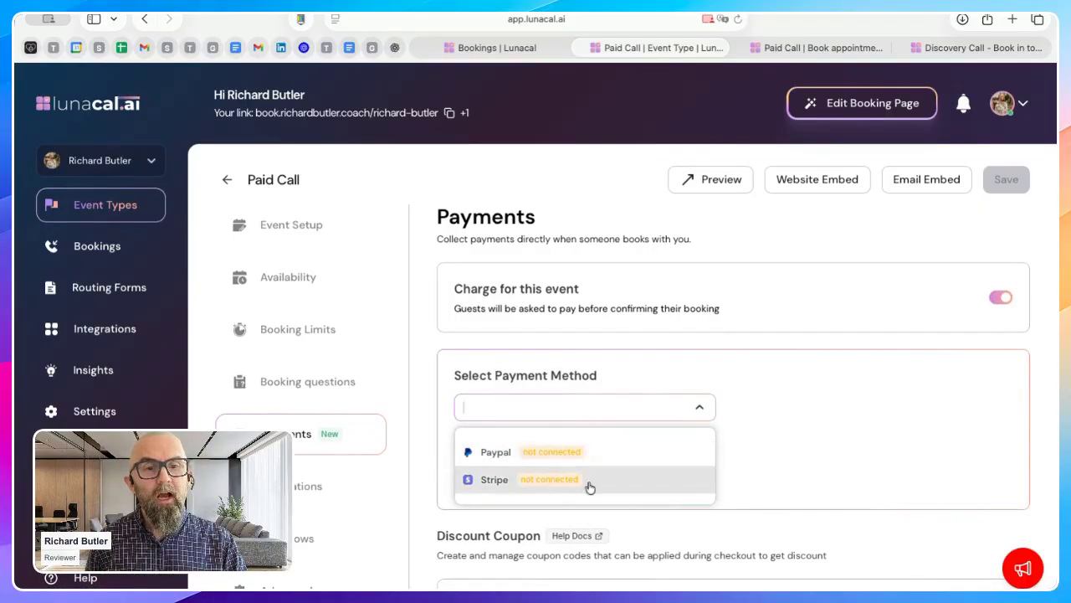
left_click(817, 428)
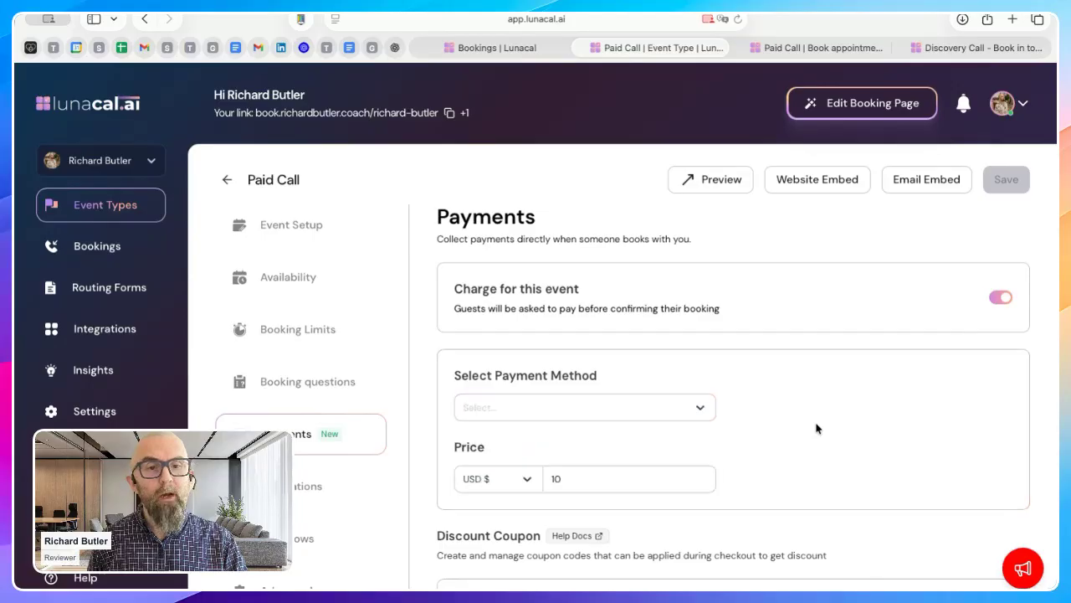
left_click(1009, 298)
scroll(757, 450, "down", 2)
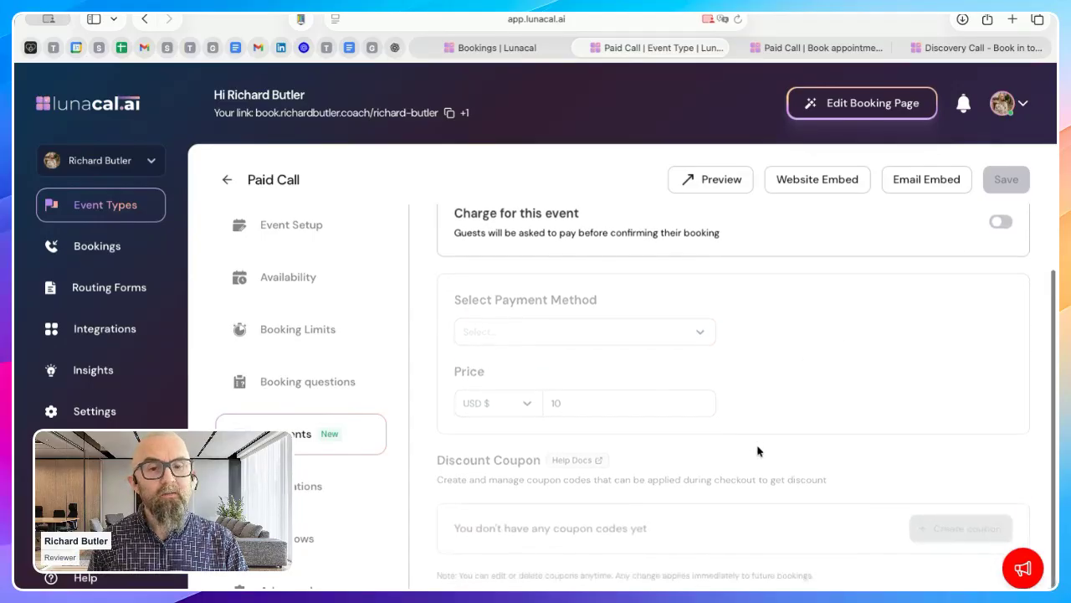
- Look over the Paid Call event's integrations and workflows, and return to the list of event types
left_click(297, 494)
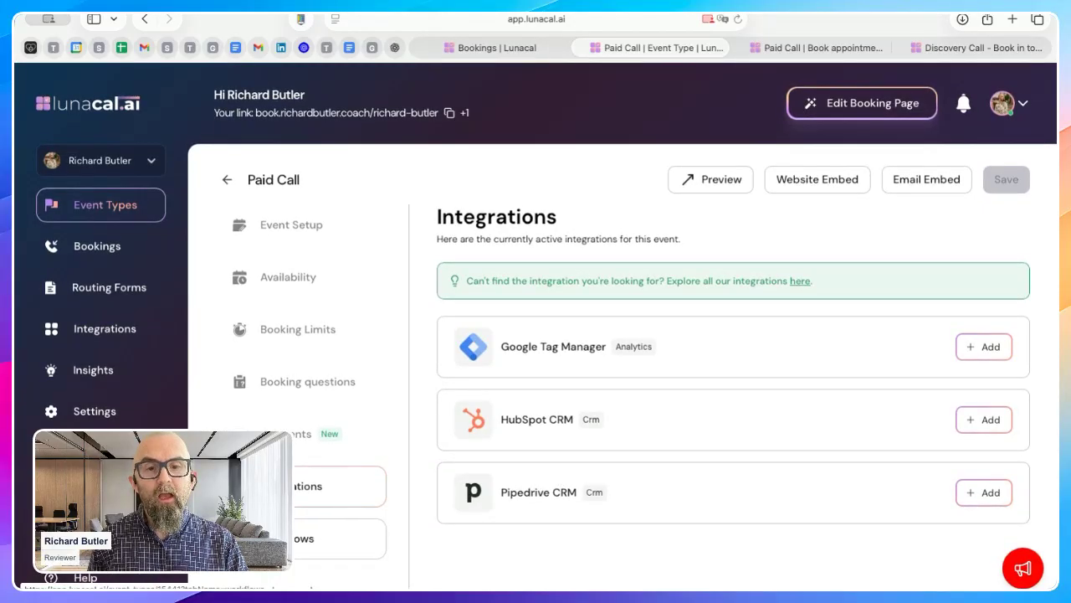
left_click(307, 534)
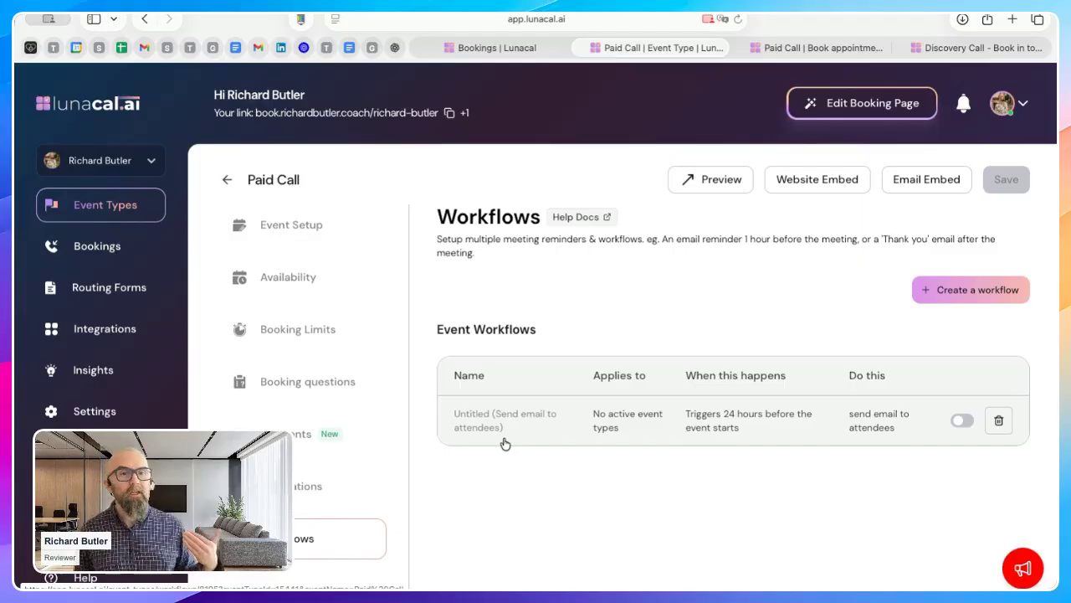
left_click(100, 205)
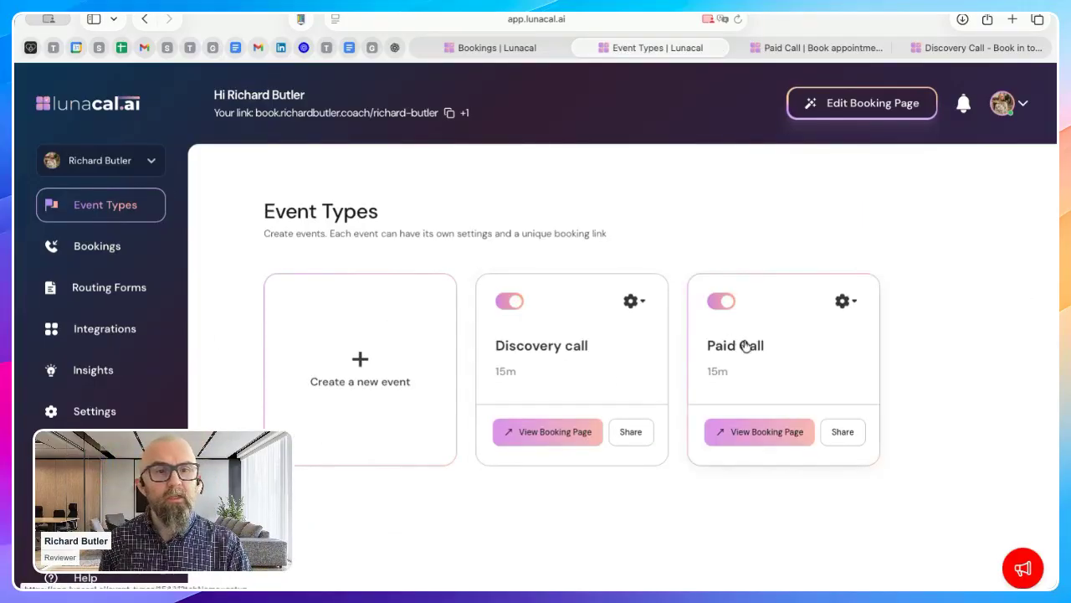
- Turn on the untitled "Send email to attendees" workflow for the Discovery call event
left_click(523, 343)
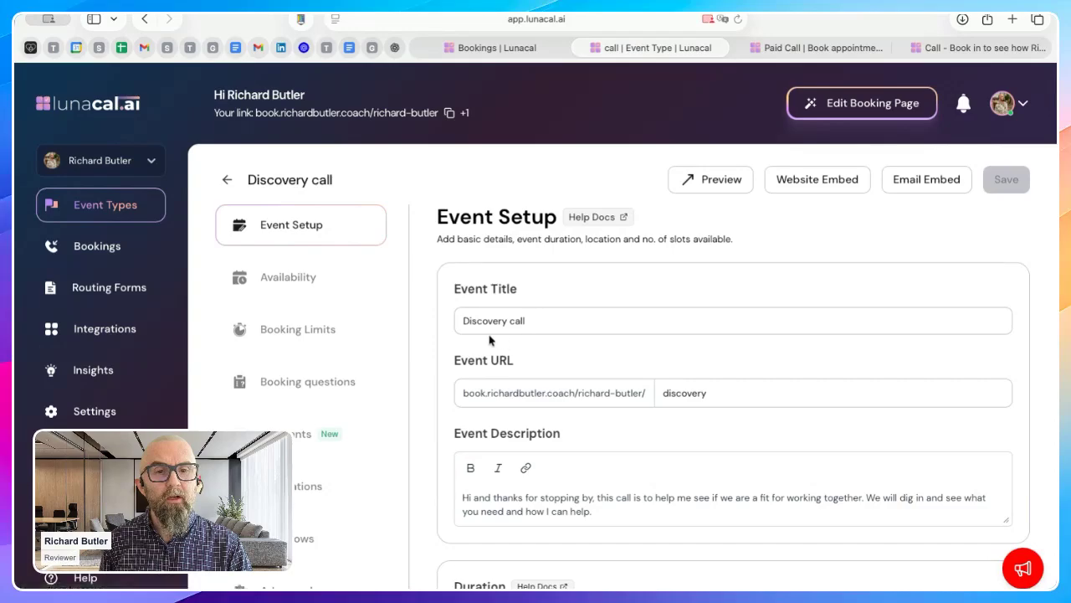
scroll(303, 507, "down", 1)
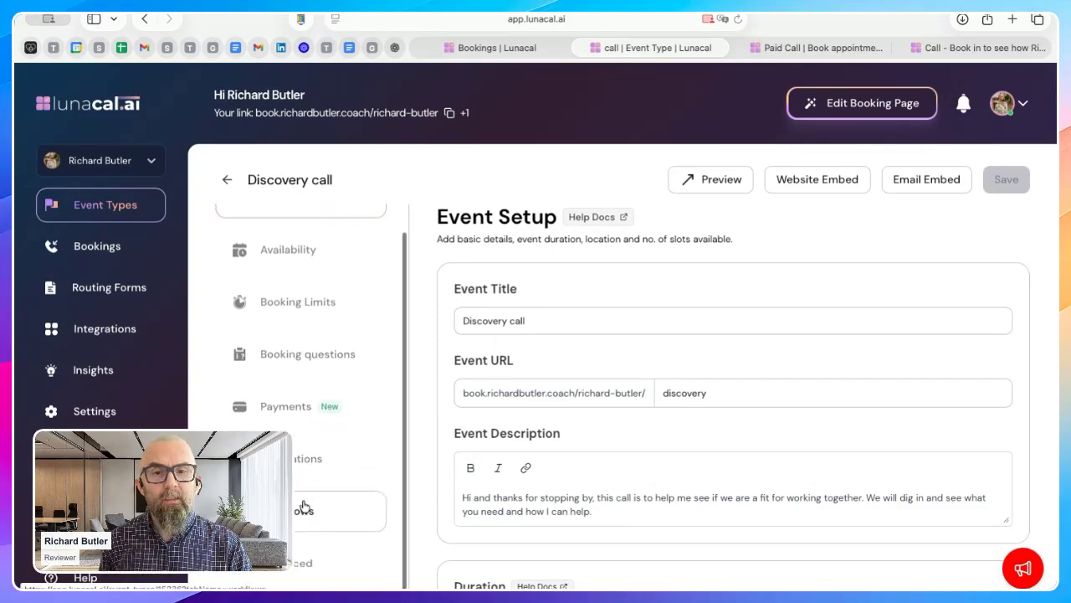
left_click(303, 508)
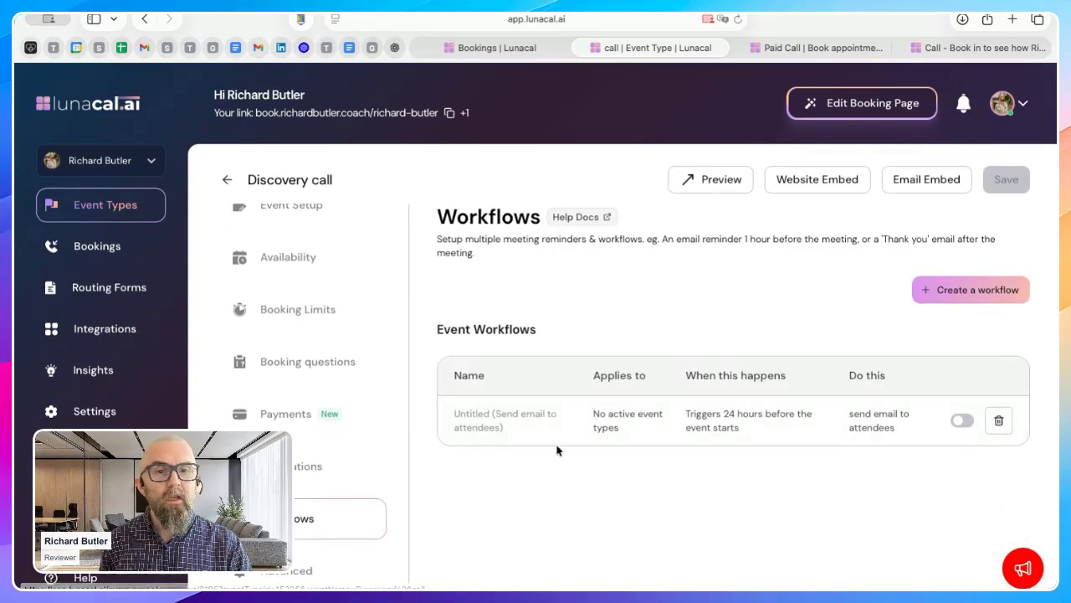
left_click(959, 422)
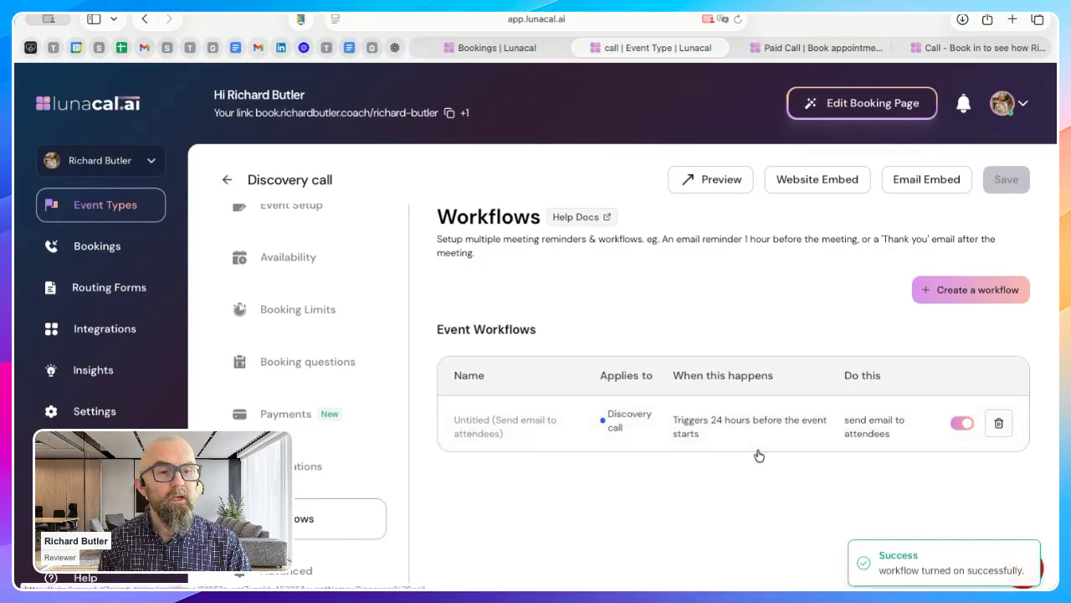
- Open the Discovery call workflow and examine the template, subject and body of its email to attendees
left_click(551, 421)
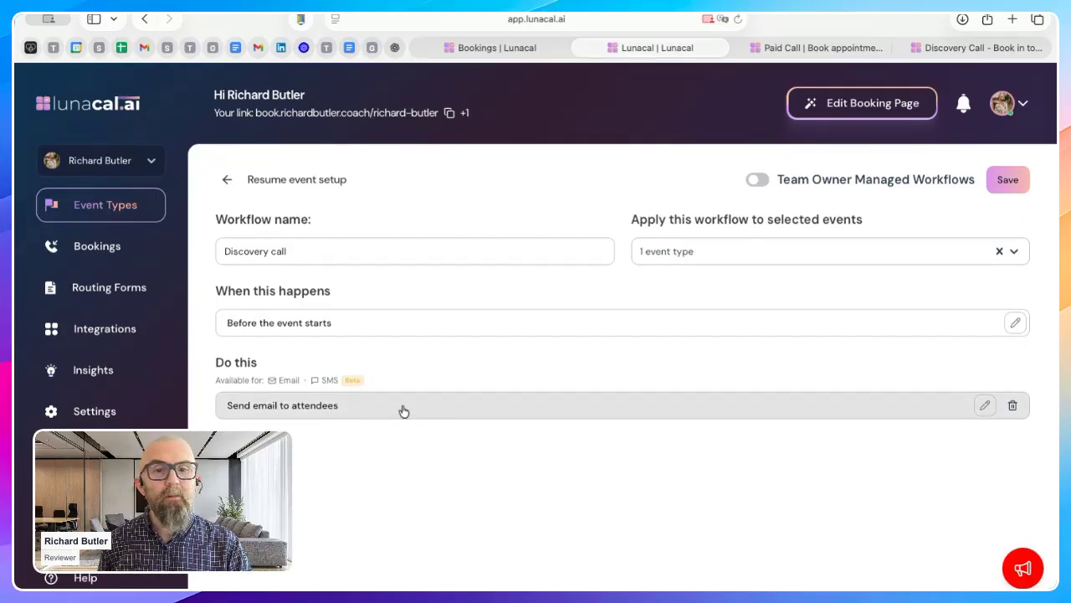
left_click(804, 405)
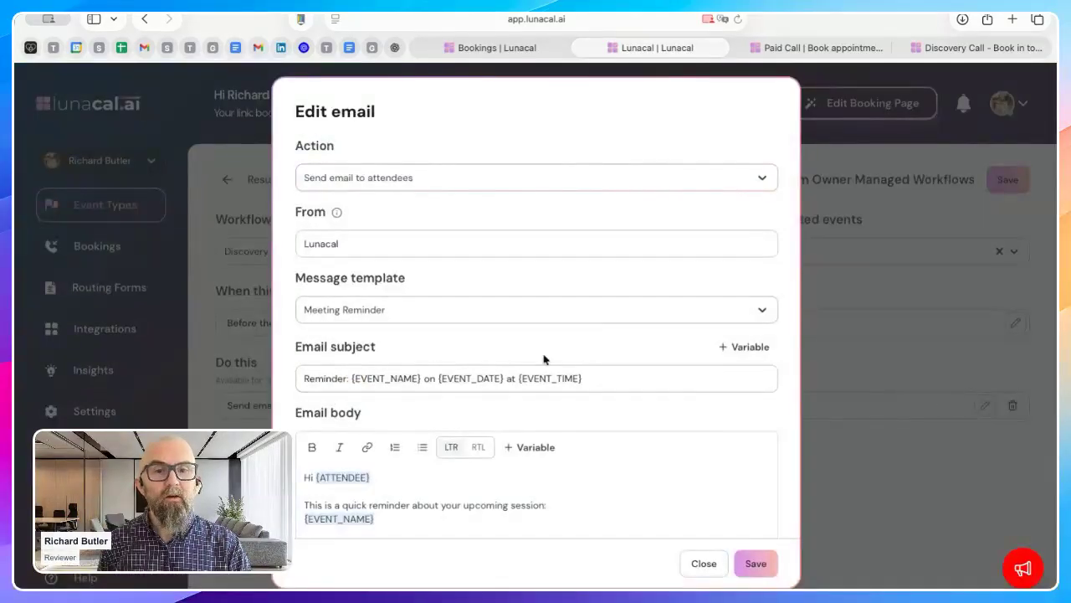
scroll(499, 396, "down", 4)
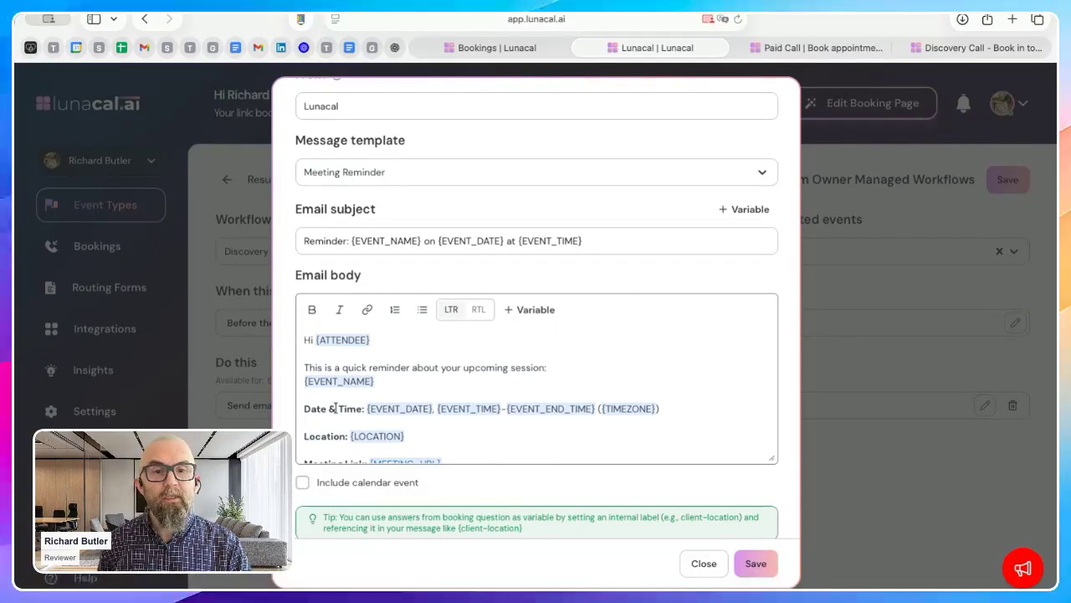
scroll(417, 415, "down", 3)
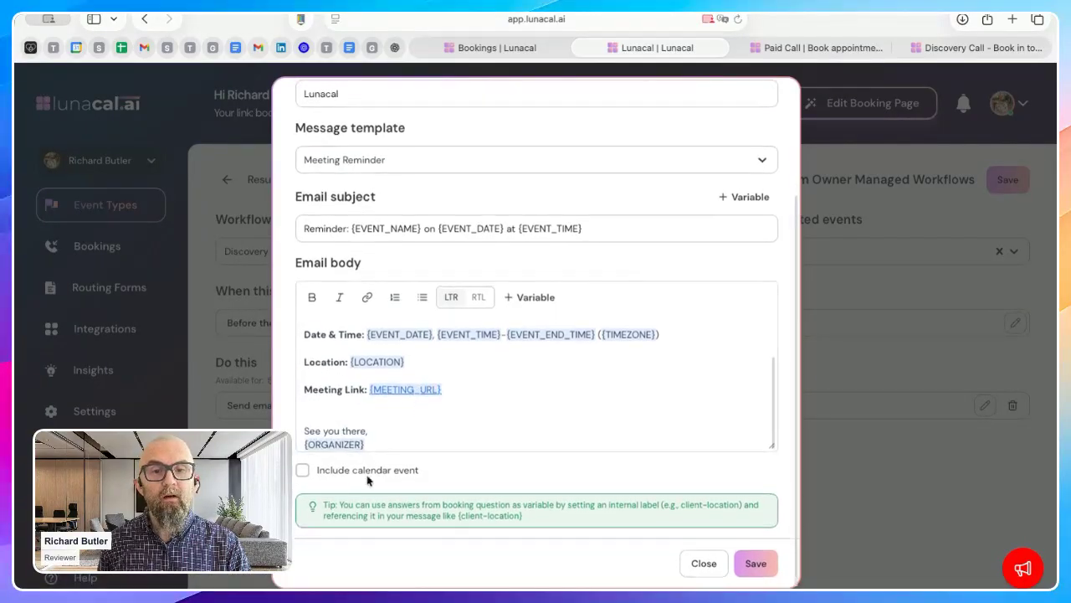
- Save the Discovery call workflow's email to attendees and return to the list of event types
left_click(765, 563)
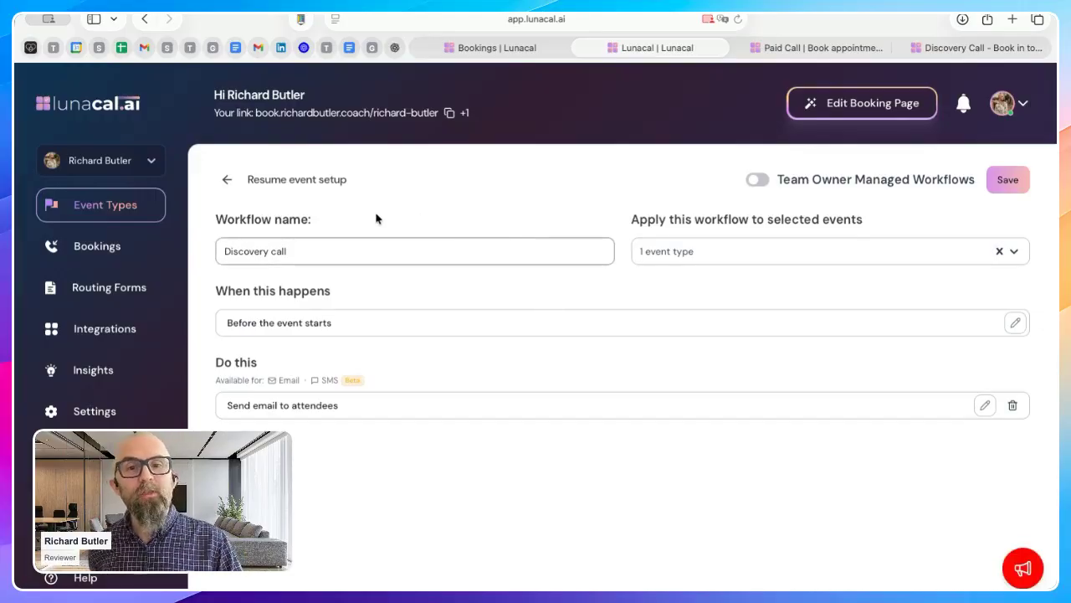
left_click(109, 205)
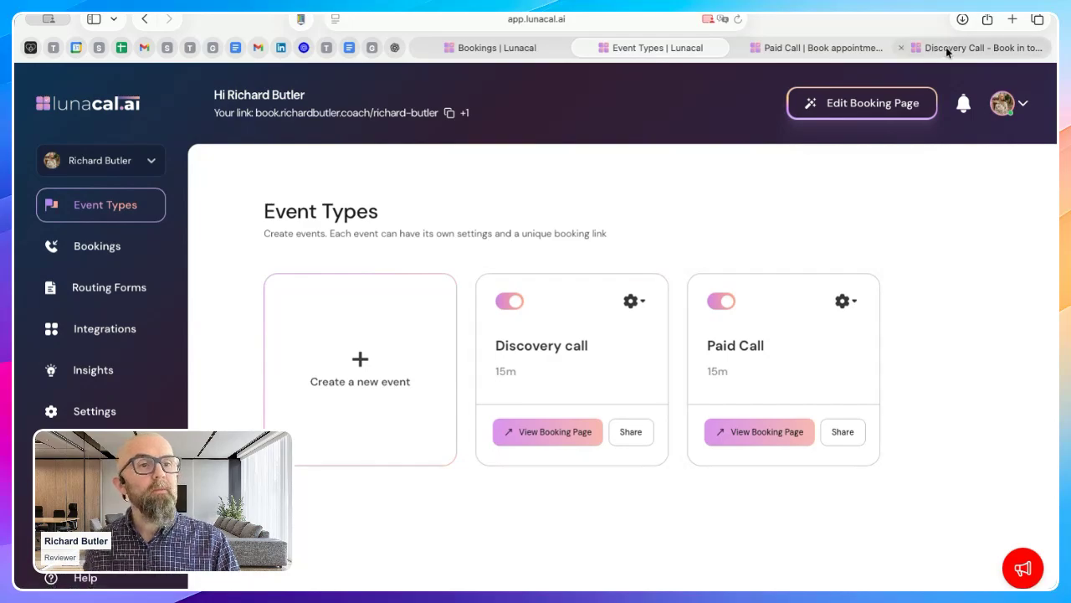
- Open the main public booking page to view its offered event types, and view the Discovery call's own booking page
left_click(831, 47)
left_click(957, 113)
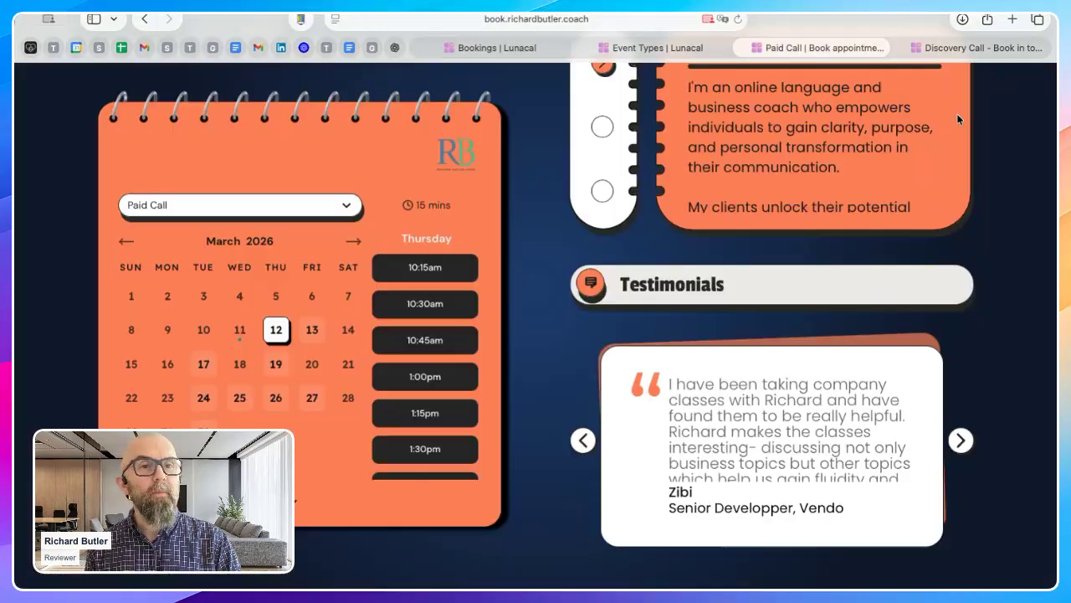
left_click(388, 19)
type("book")
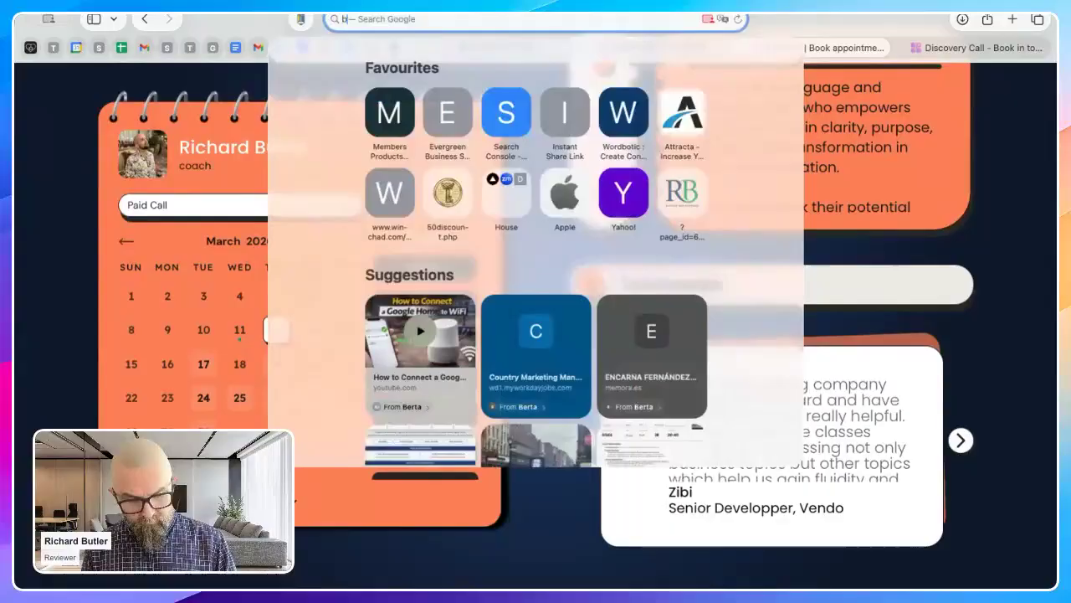
key("Return")
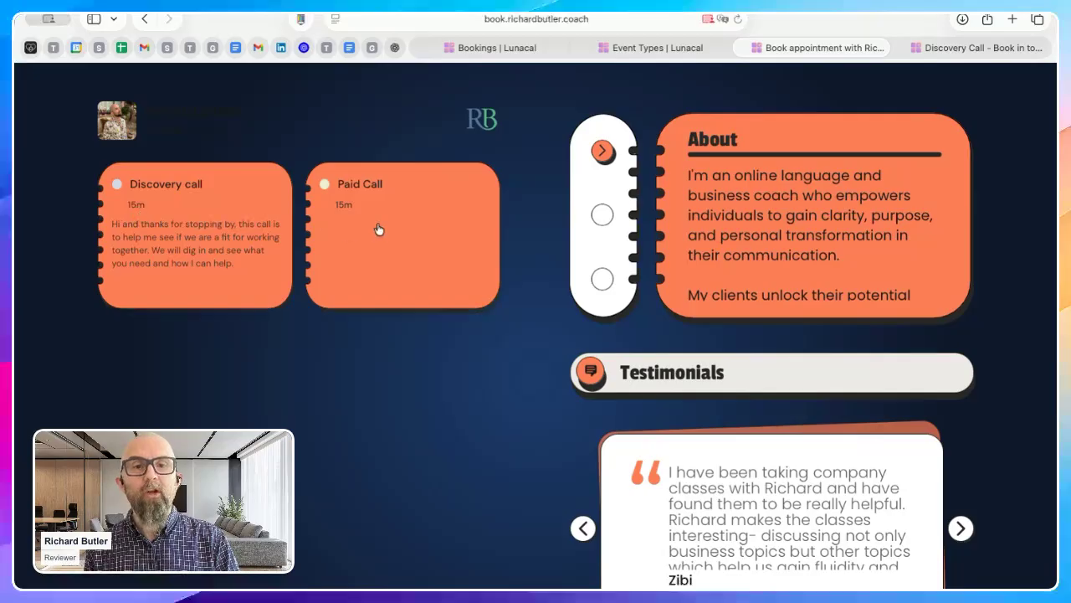
left_click(955, 46)
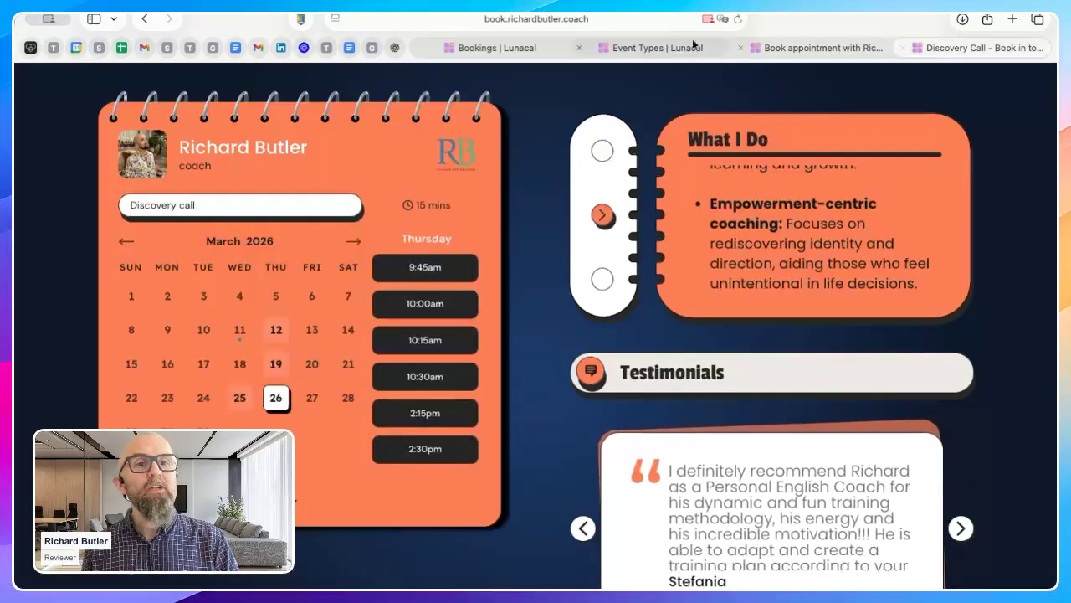
- Make the Paid Call event type private
left_click(646, 43)
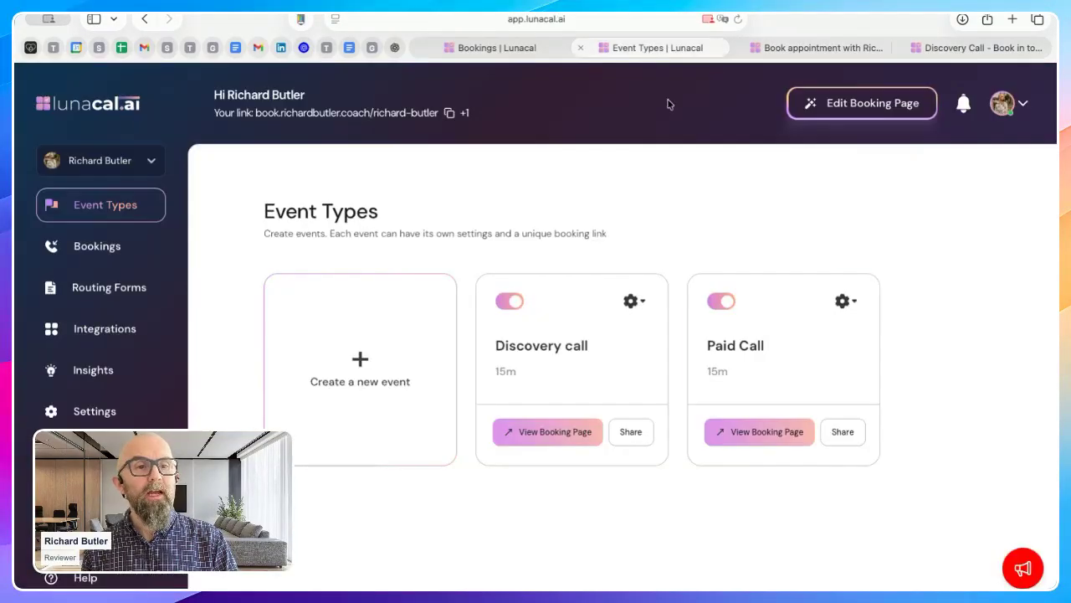
left_click(846, 302)
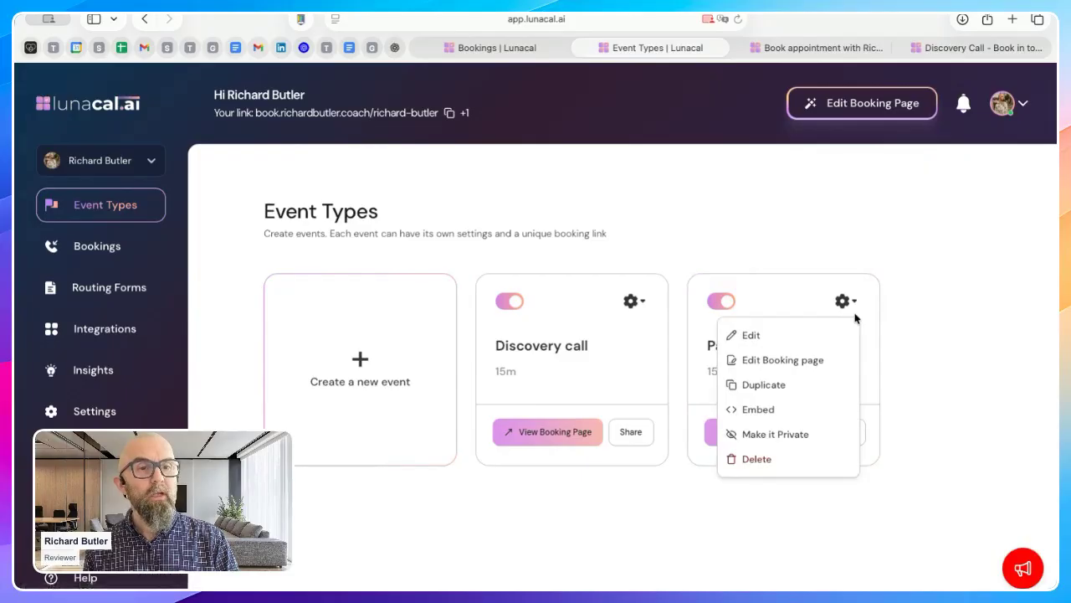
left_click(784, 436)
left_click(942, 426)
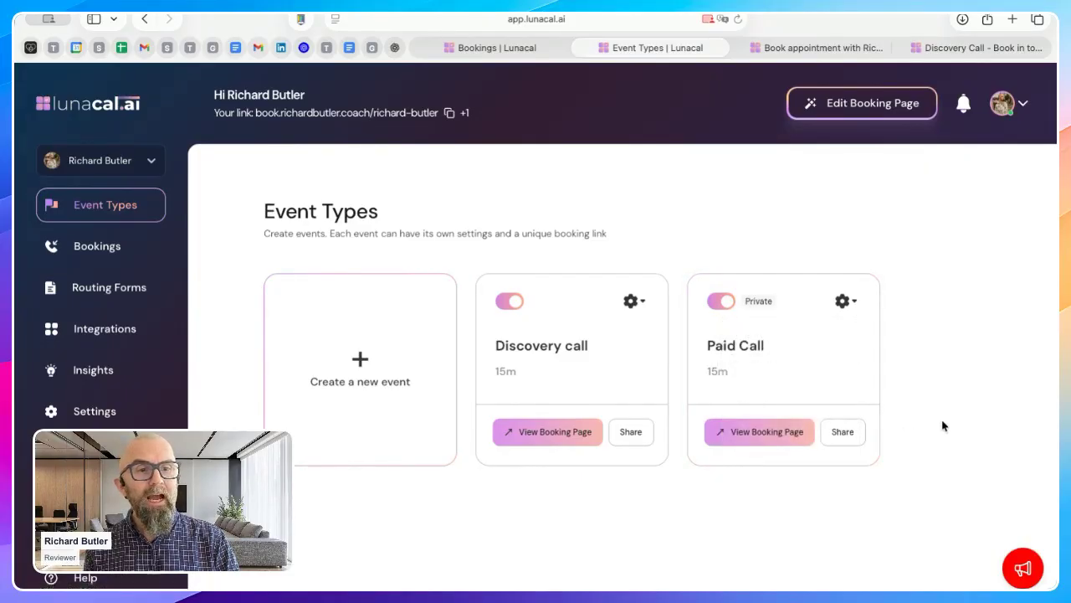
- Copy the Paid Call's share link, check the main public booking page, and open the copied link in the other booking page's tab
left_click(843, 440)
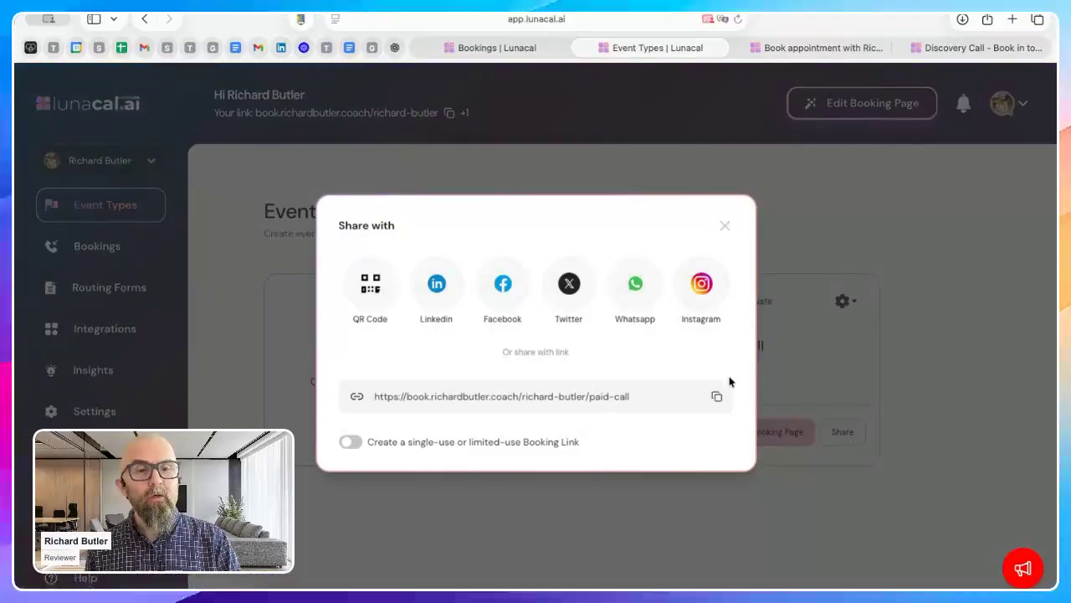
left_click(716, 399)
left_click(819, 47)
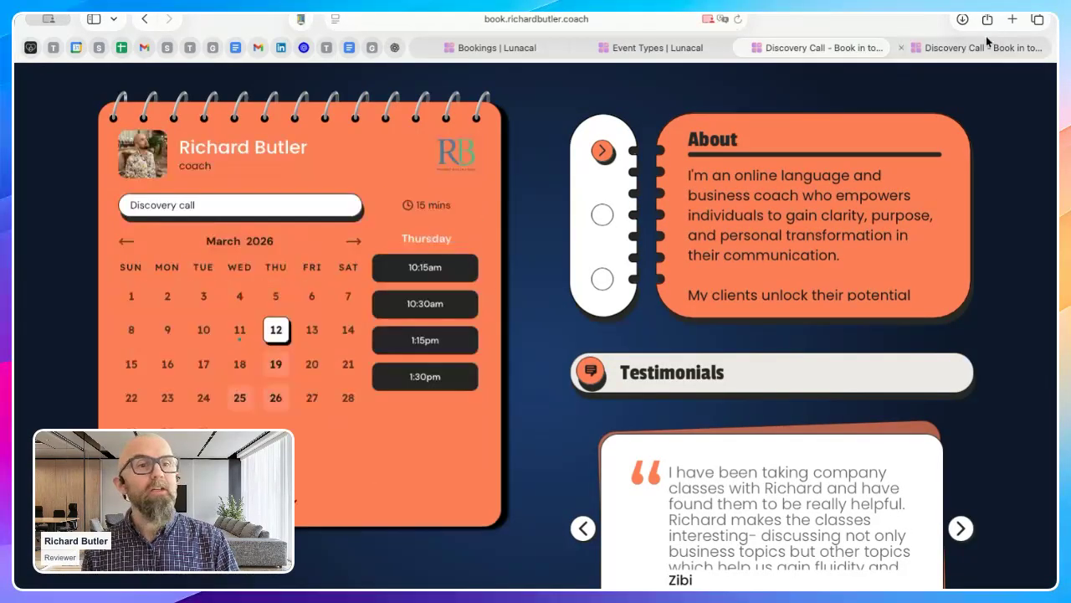
left_click(974, 49)
left_click(642, 19)
key("super+v")
key("Return")
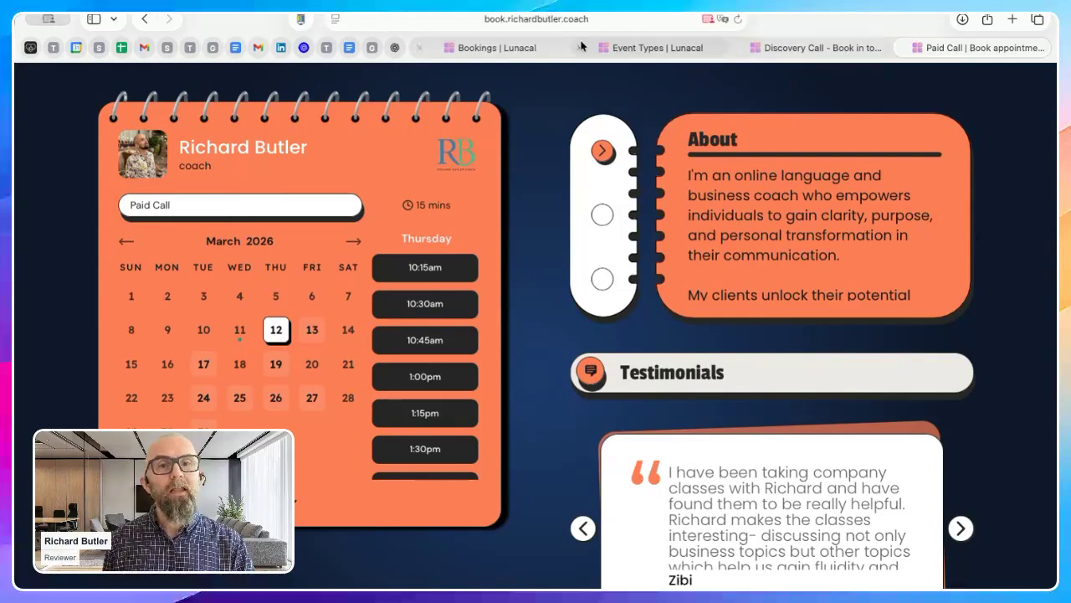
- Cancel the upcoming Thu, 12 Mar booking at 9:30am, giving "TEst" as the reason for cancellation
left_click(504, 48)
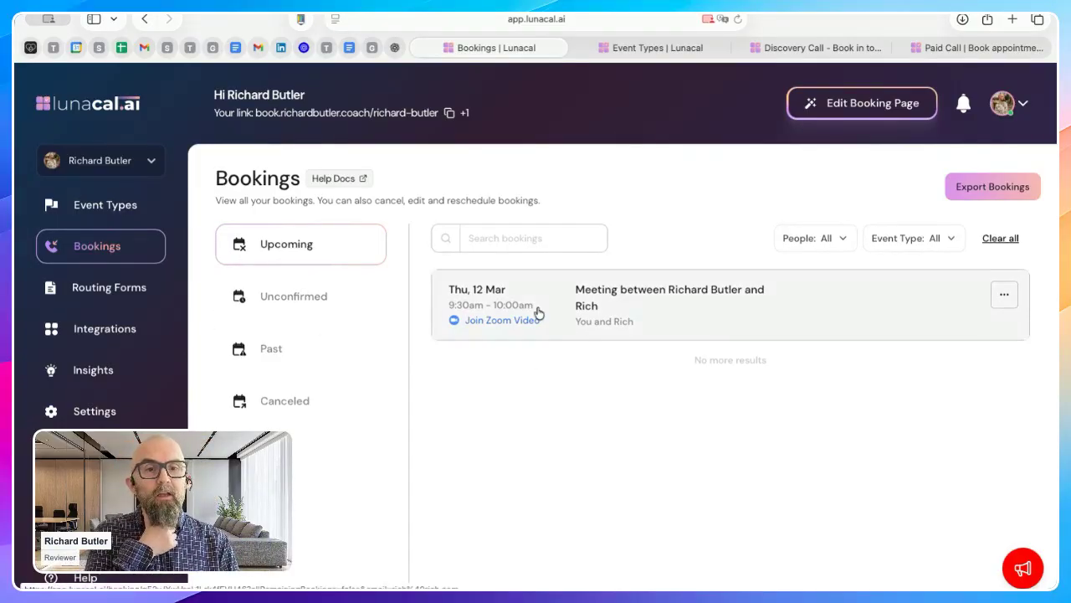
left_click(1004, 295)
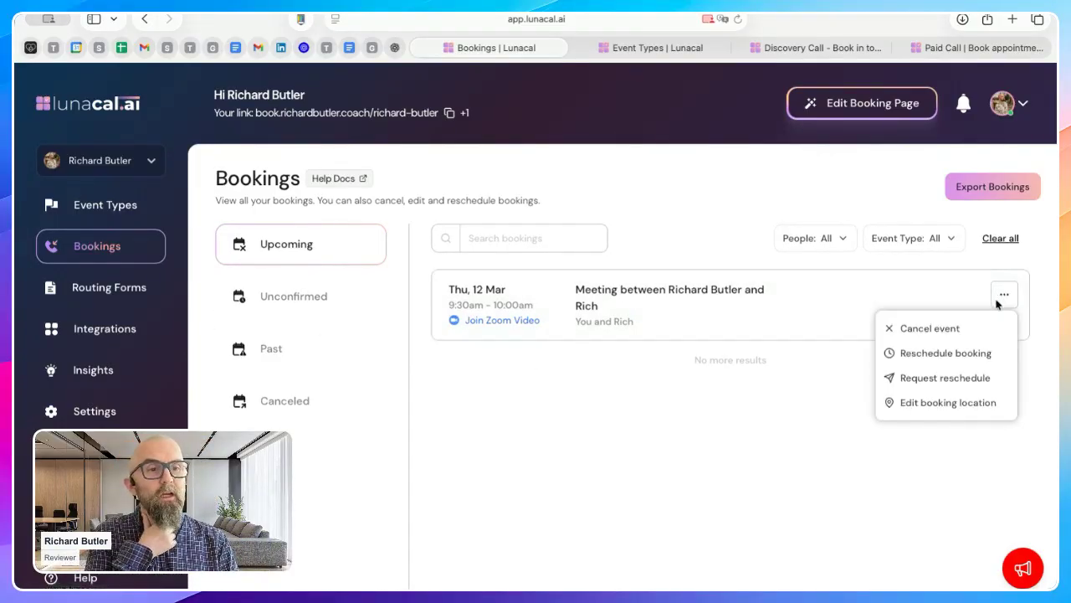
left_click(937, 327)
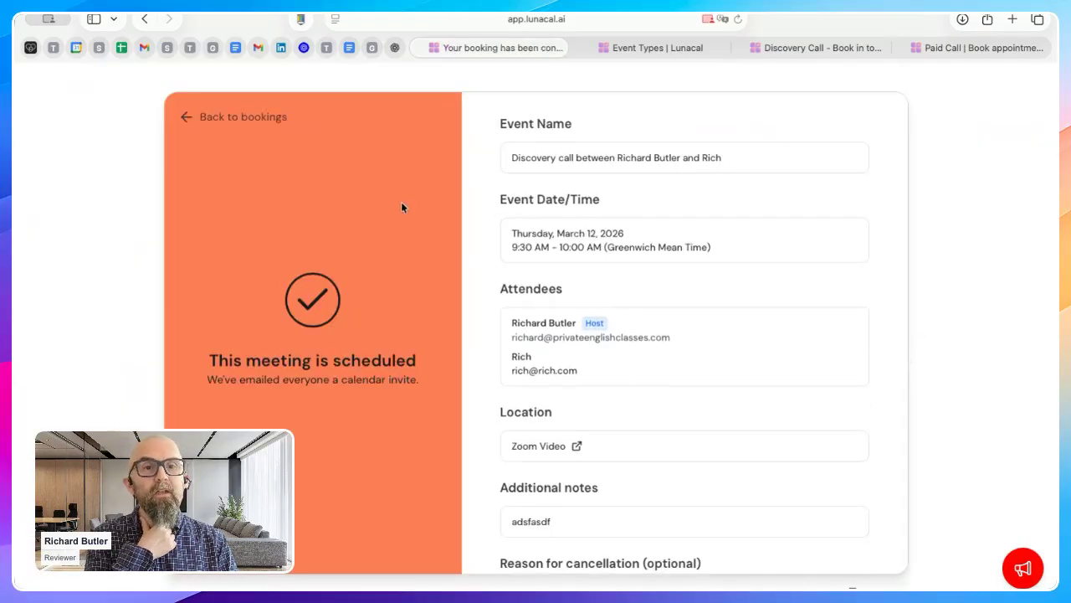
scroll(605, 370, "down", 3)
left_click(795, 479)
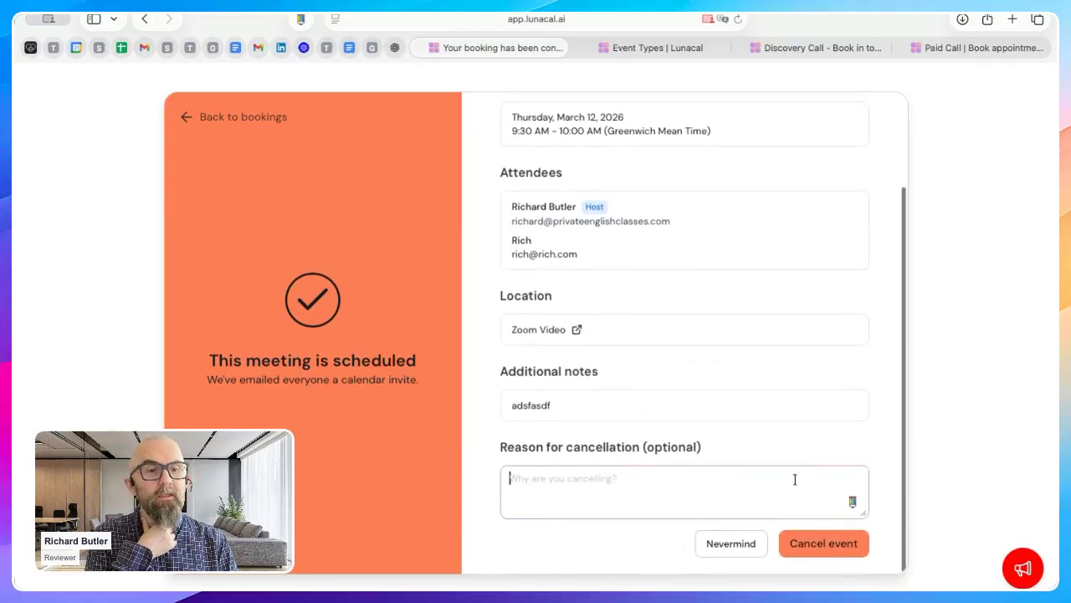
type("TEst")
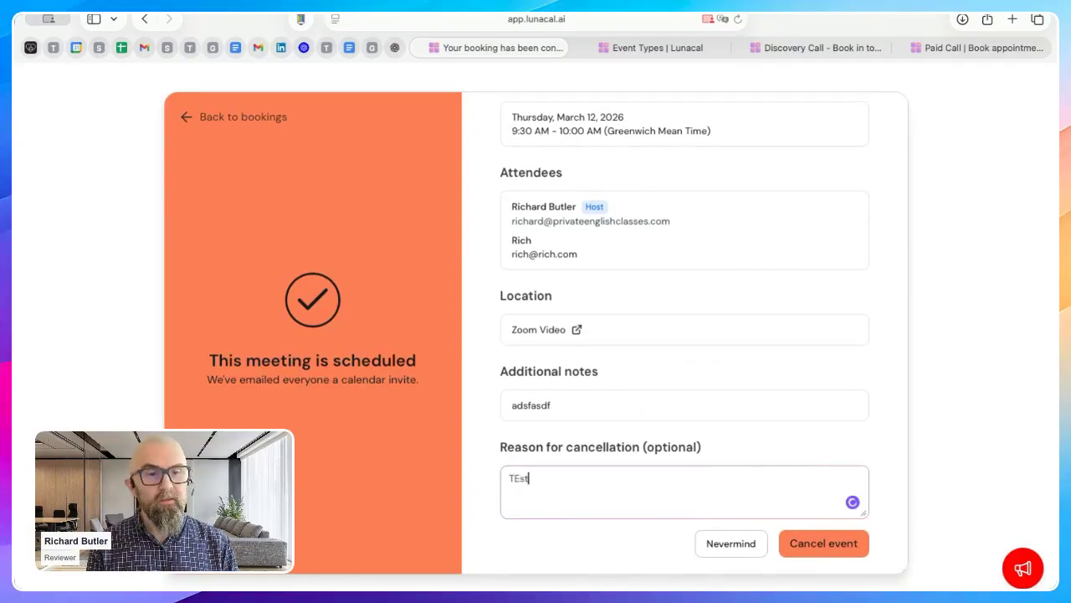
left_click(818, 540)
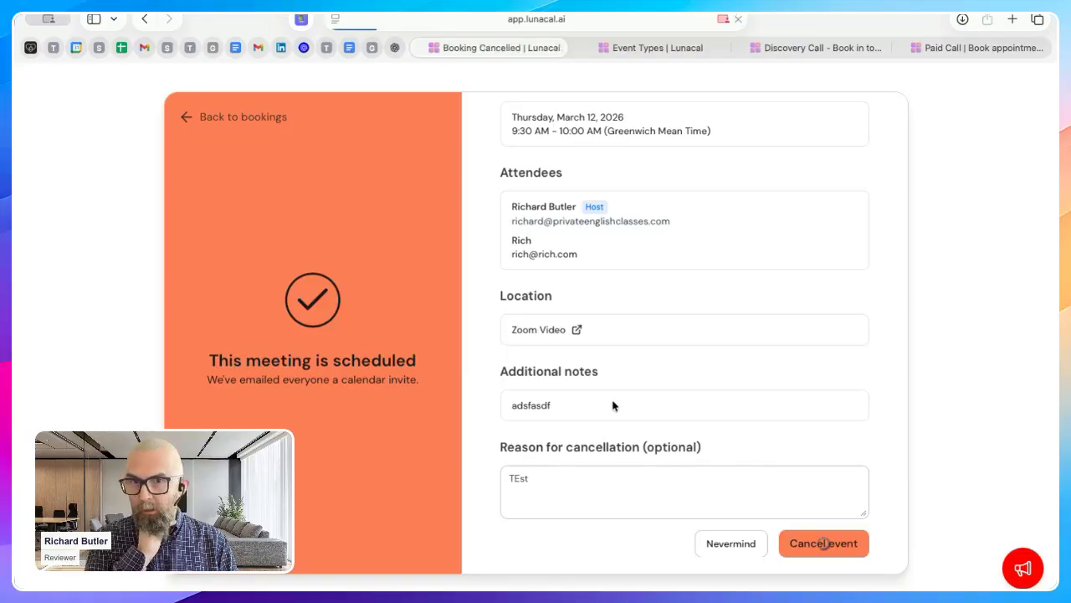
- Try to create a routing form titled "ewrwr" with the description "wer", and close the form dialog
left_click(649, 48)
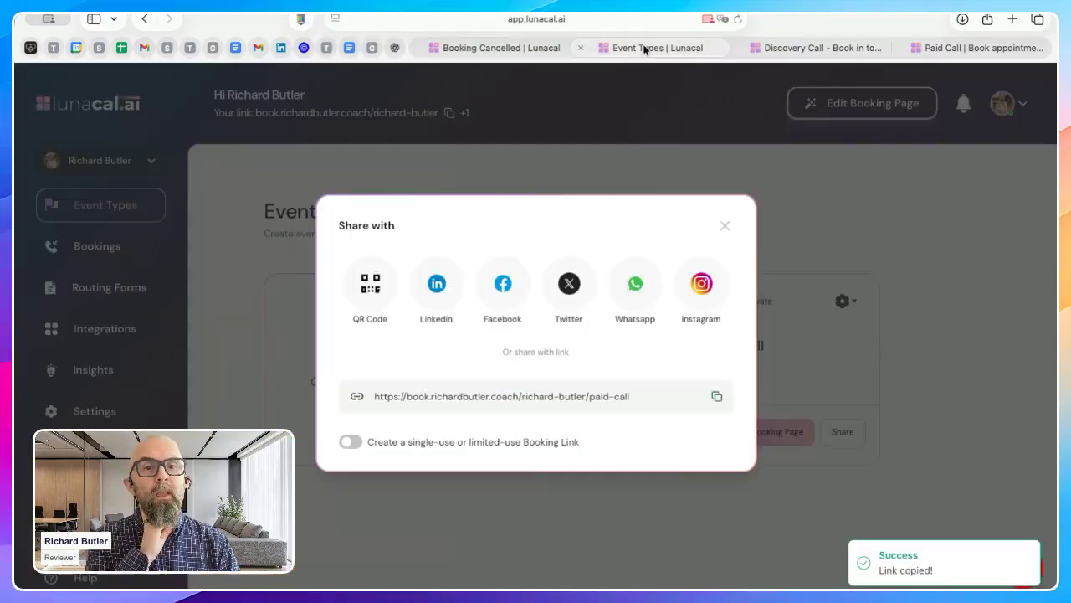
left_click(233, 237)
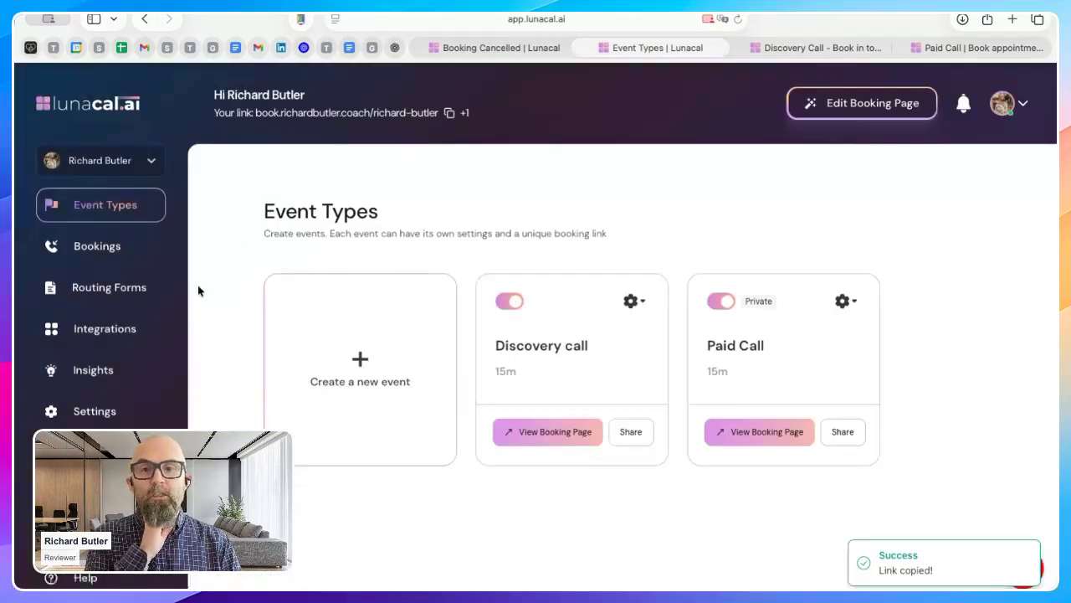
left_click(106, 288)
left_click(628, 450)
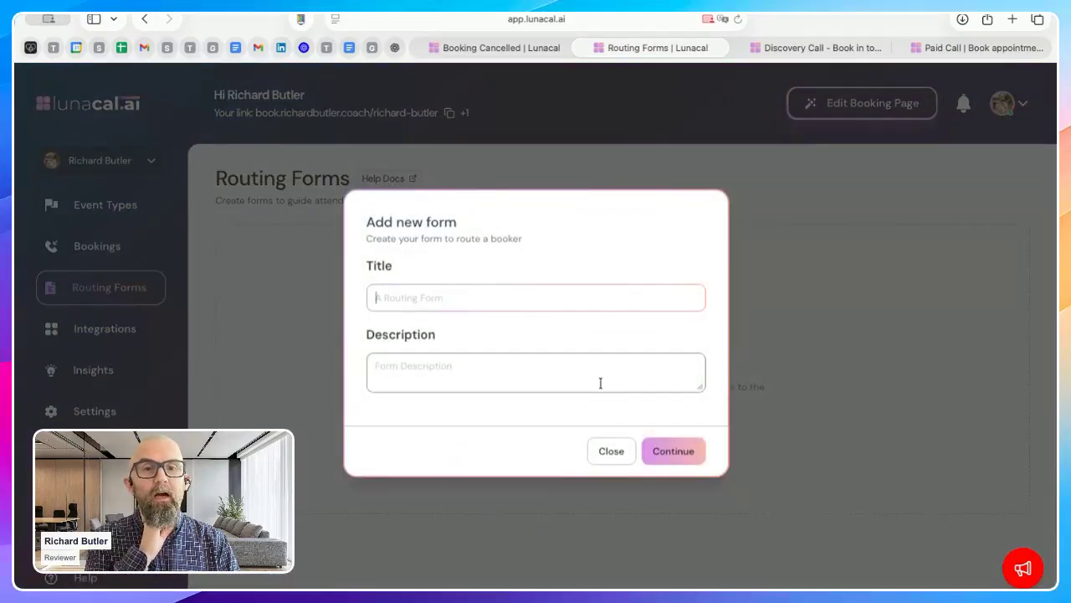
type("ewrwr")
left_click(453, 386)
type("wer")
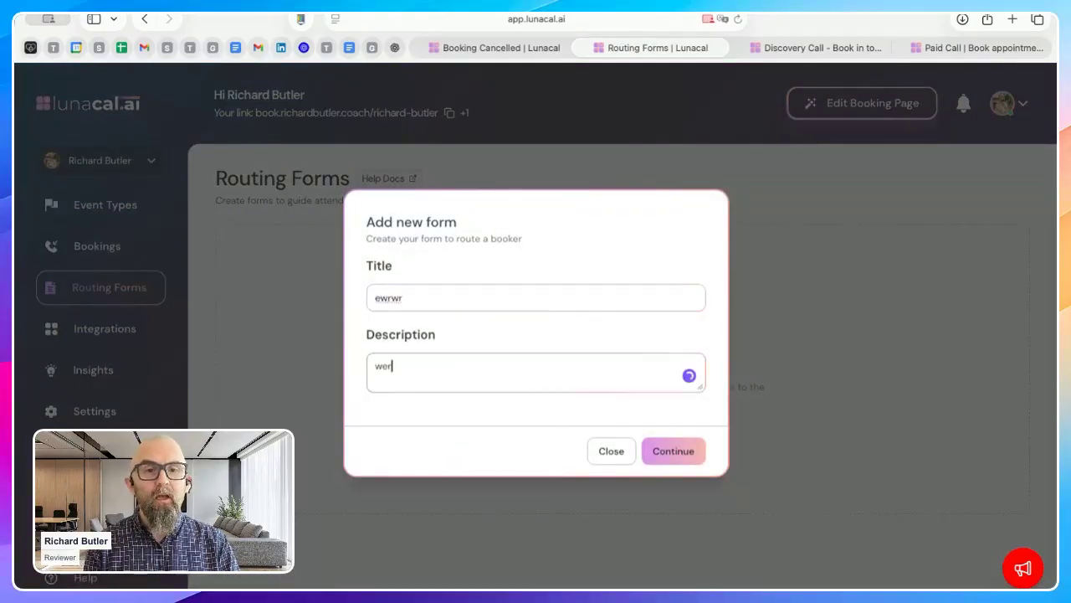
left_click(653, 457)
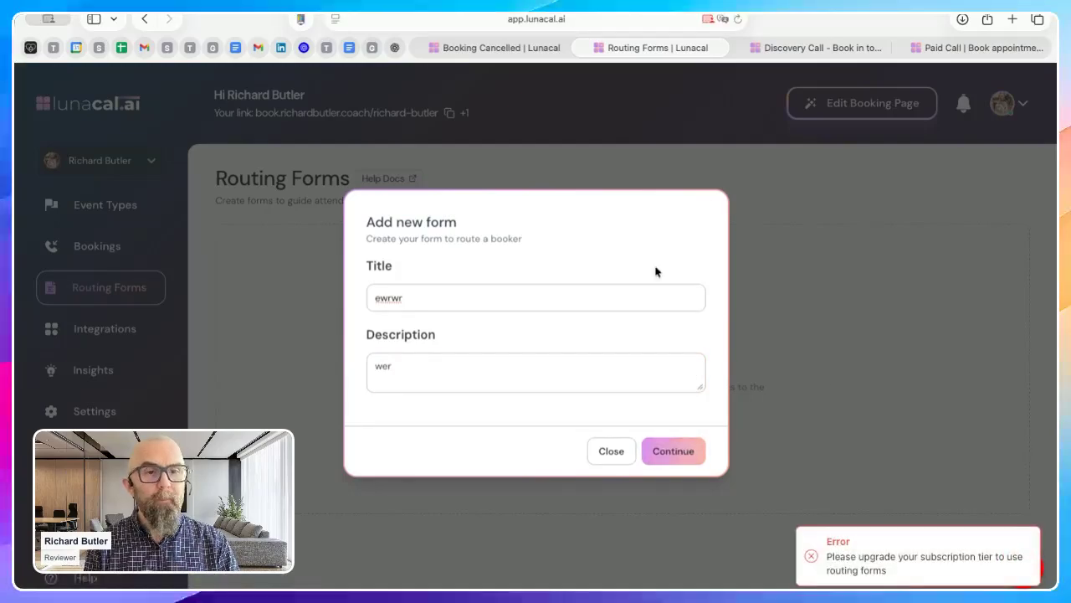
left_click(611, 452)
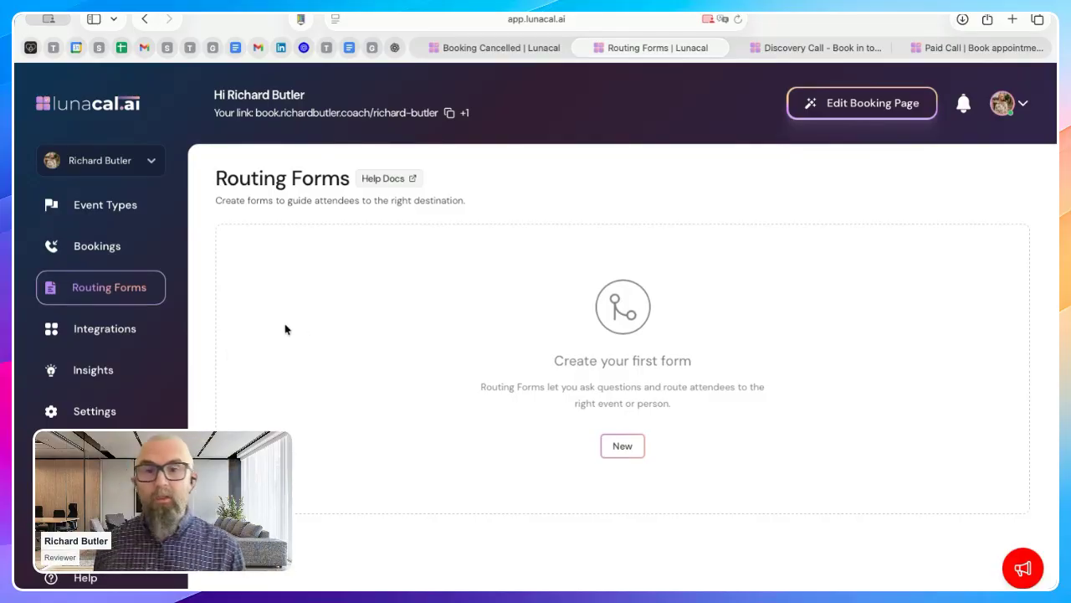
- Look over the booking insights, including the event totals, event trends, popular events and average event duration
left_click(97, 375)
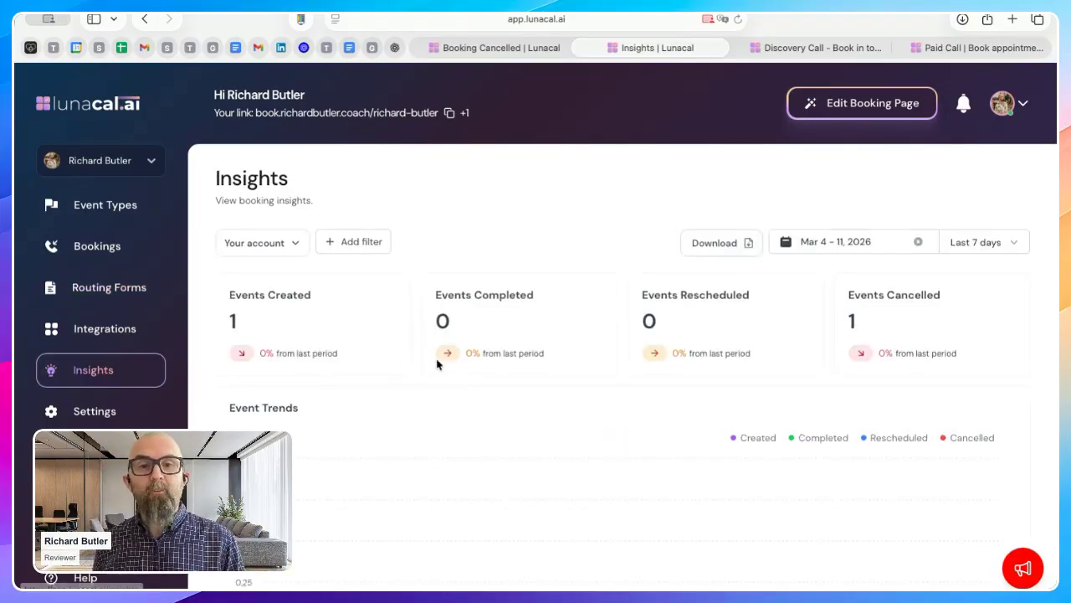
scroll(661, 382, "down", 5)
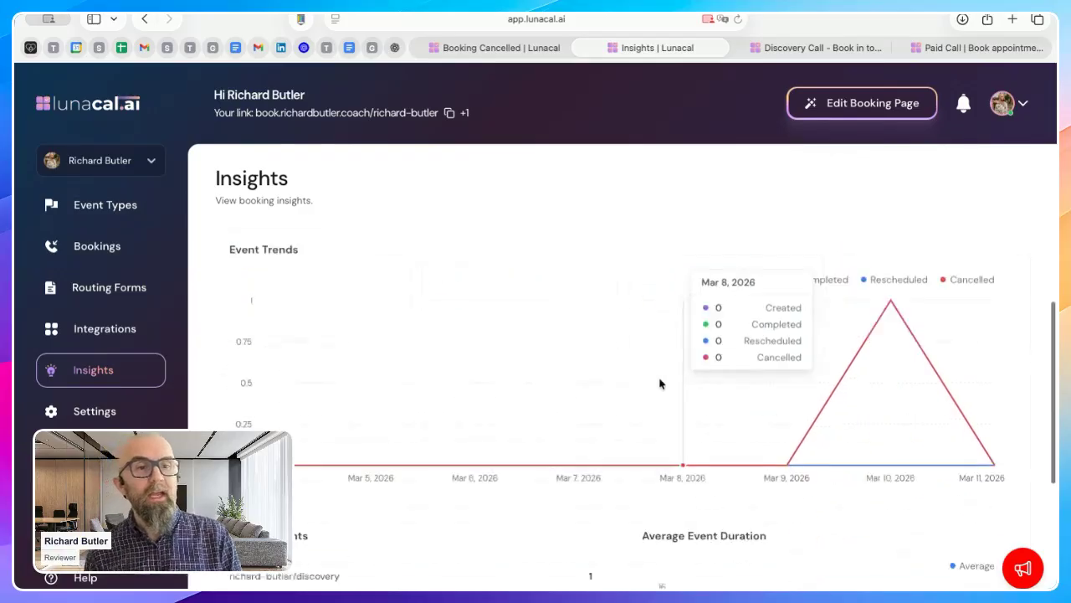
scroll(619, 377, "down", 1)
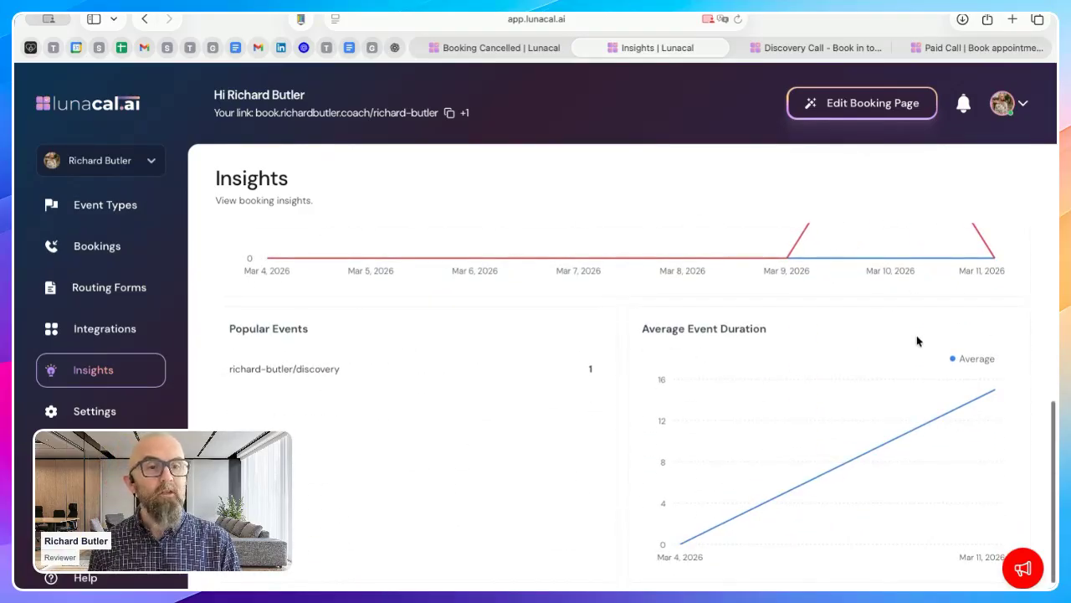
scroll(914, 343, "down", 2)
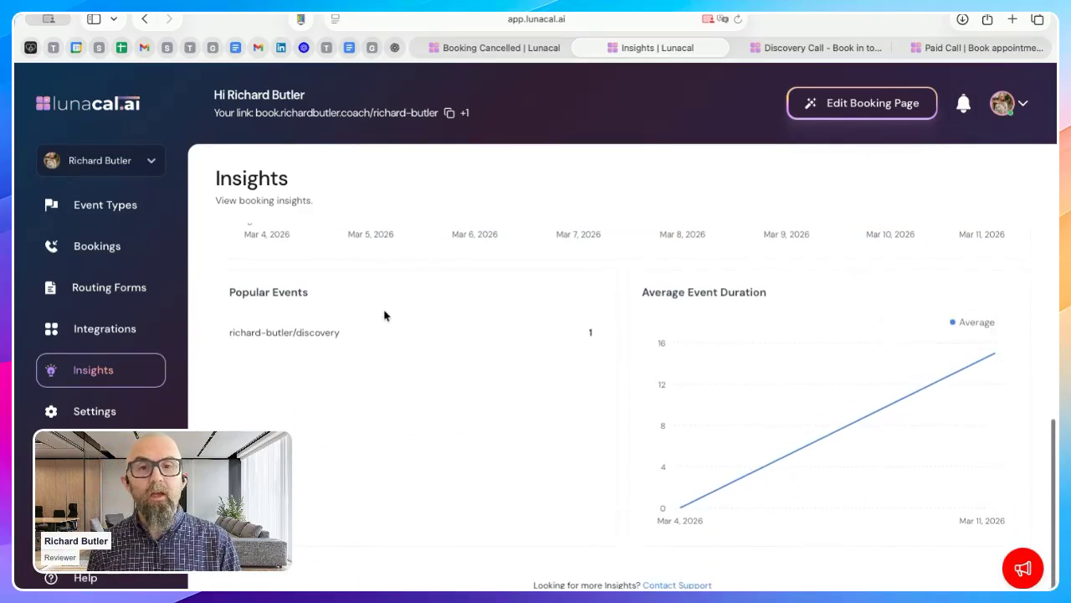
scroll(514, 508, "up", 3)
scroll(339, 435, "down", 3)
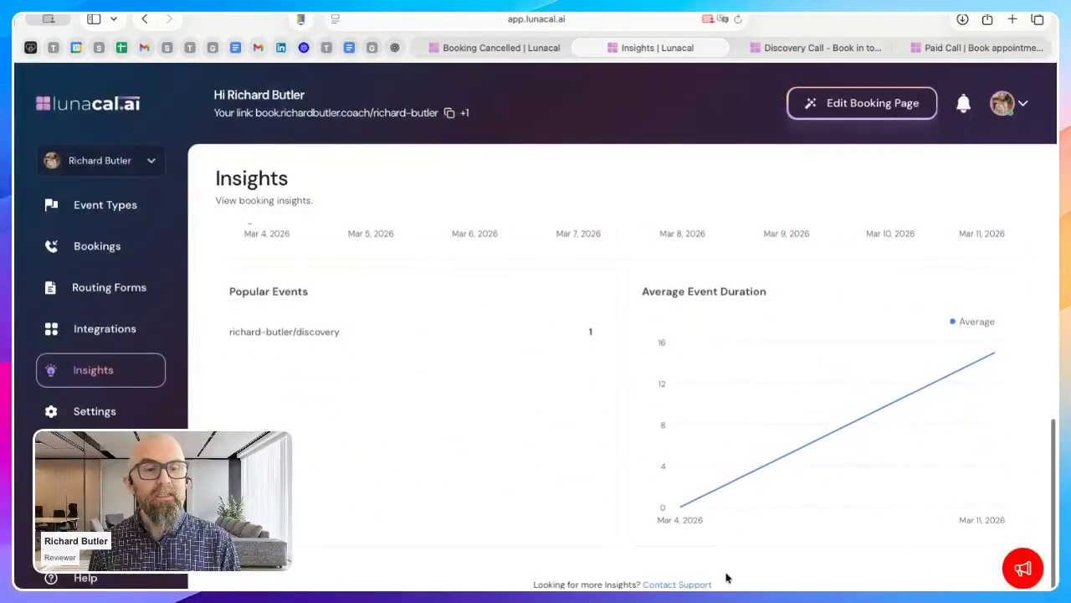
scroll(192, 385, "up", 4)
- Look over the general settings, the account's subscription tier and the booking link field
left_click(88, 412)
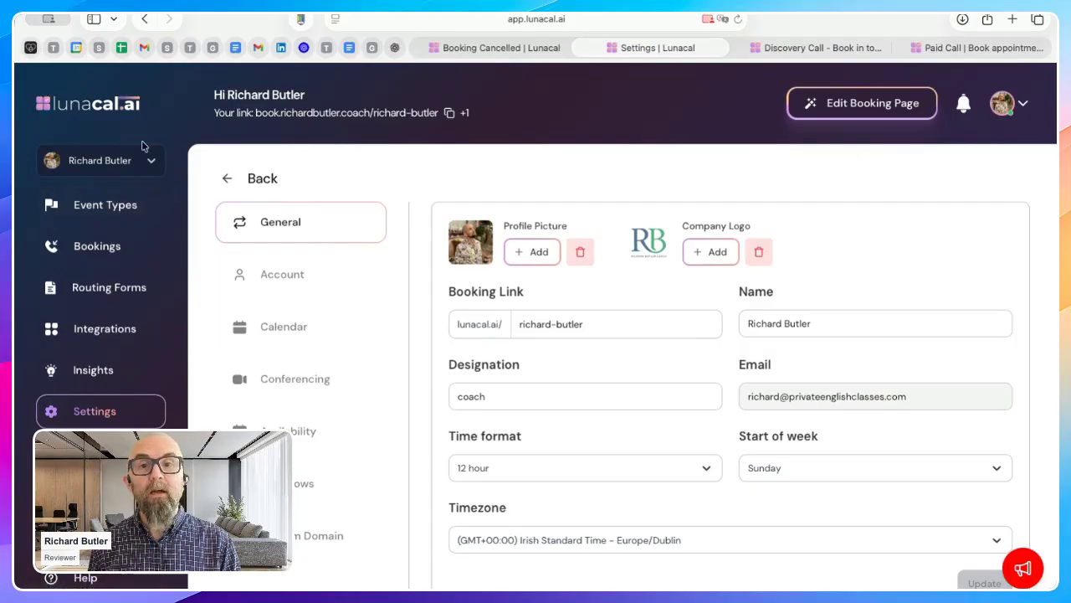
left_click(1023, 104)
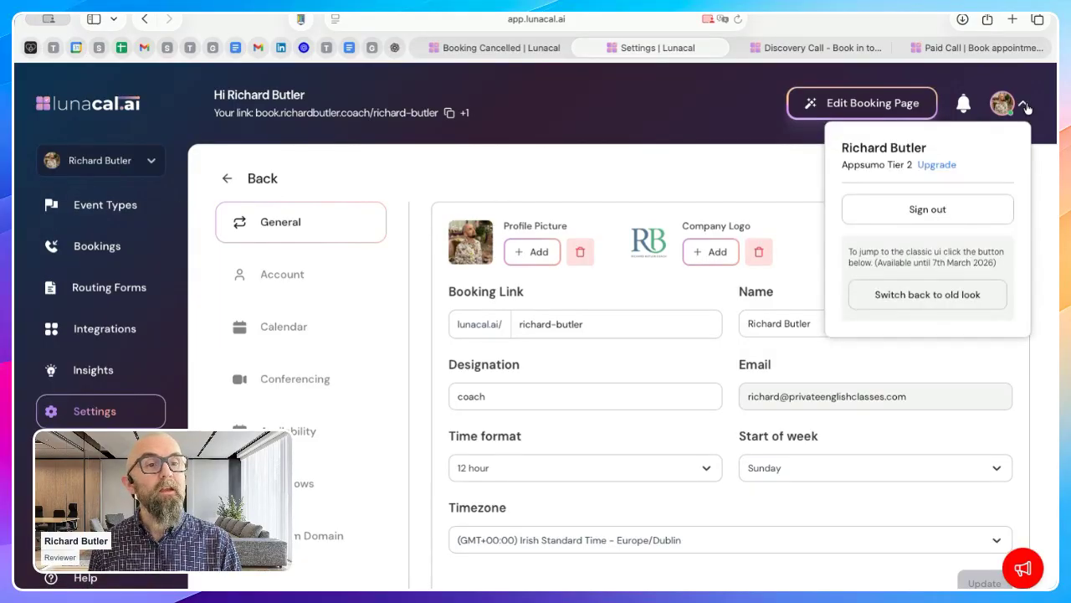
left_click(673, 179)
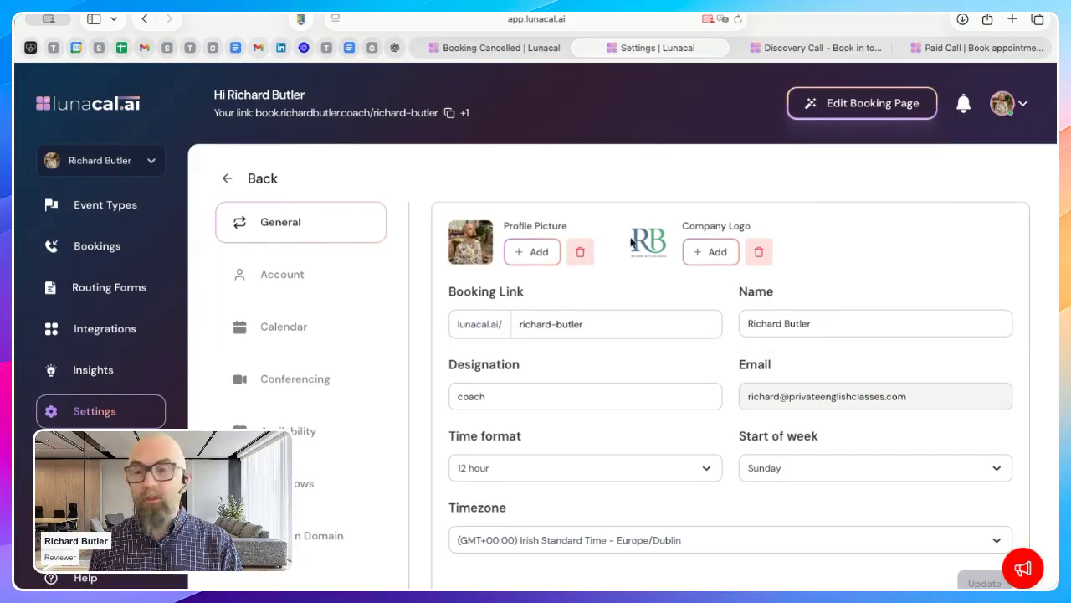
left_click(556, 325)
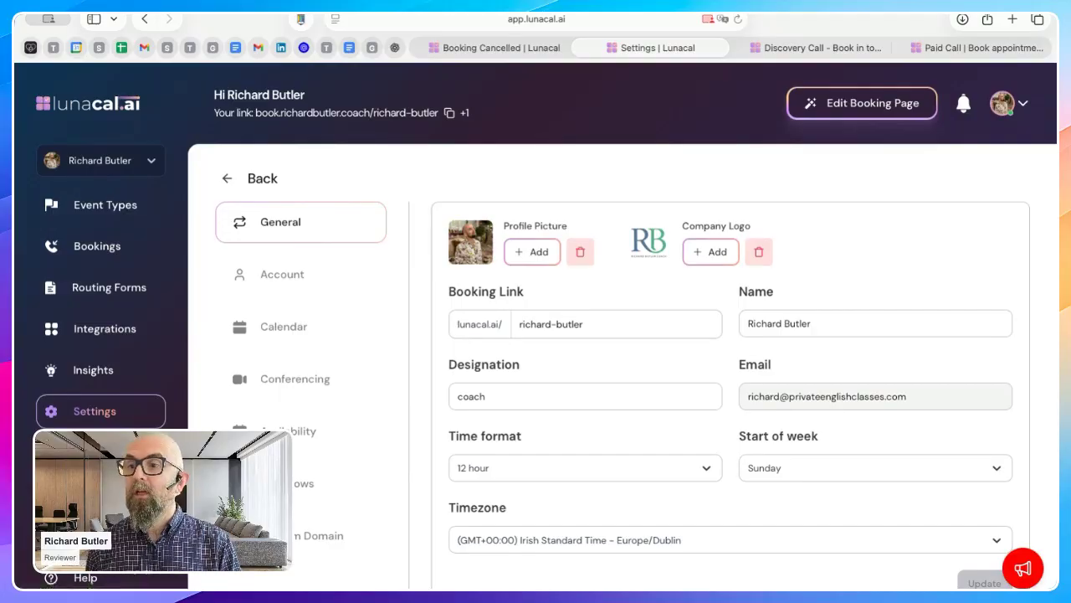